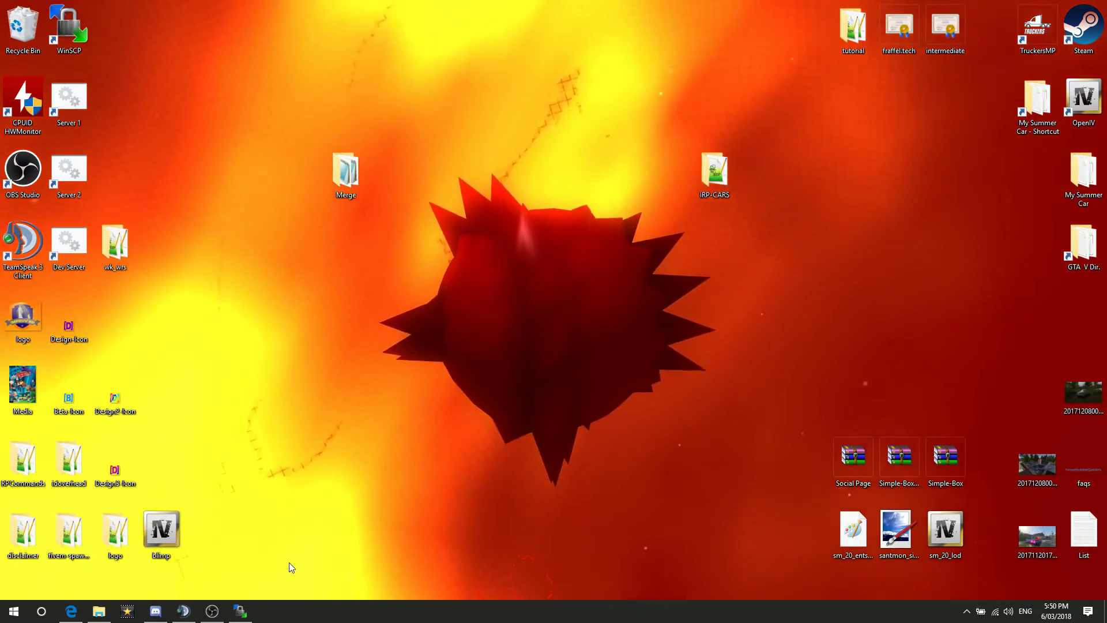
Review the Basic Script section of the FiveM resource installation guide on the forum in the web browser
left_click(68, 609)
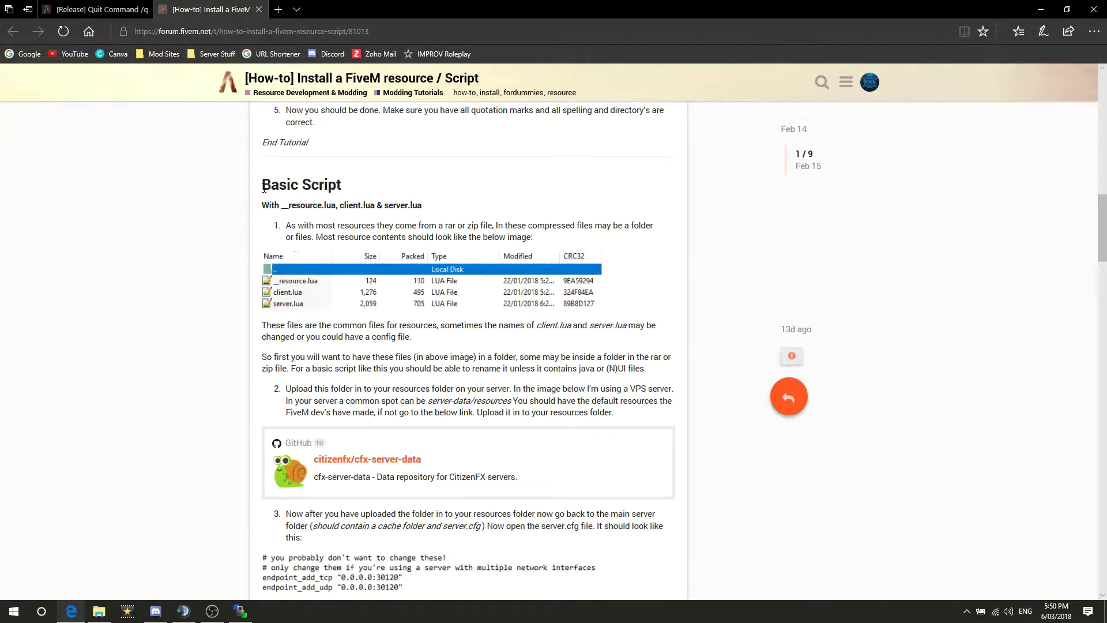
left_click_drag(263, 189, 470, 449)
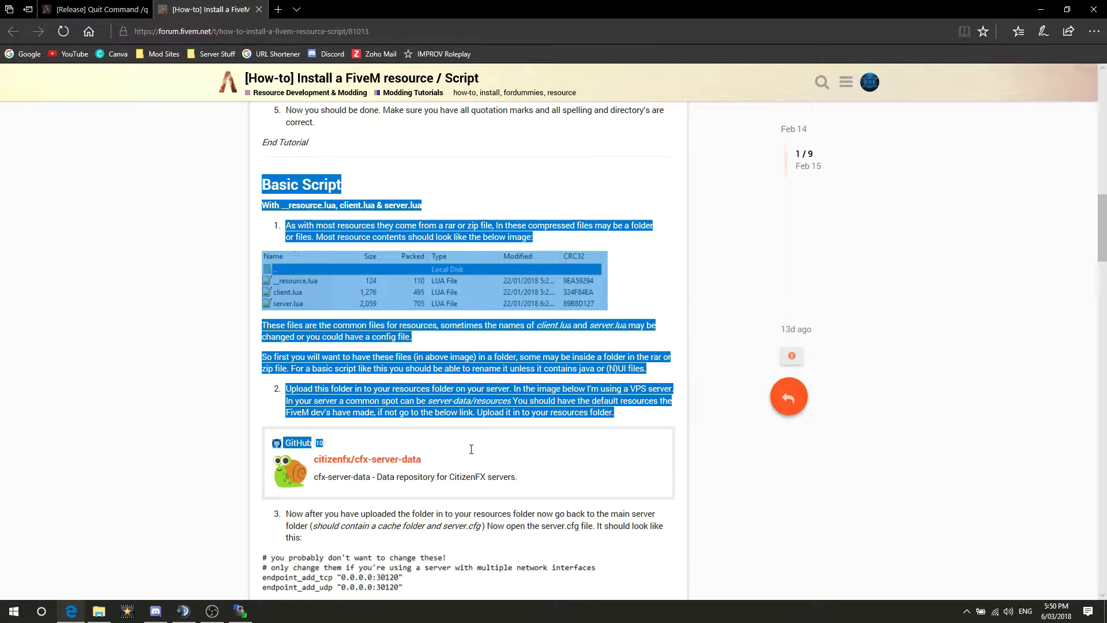
left_click(274, 177)
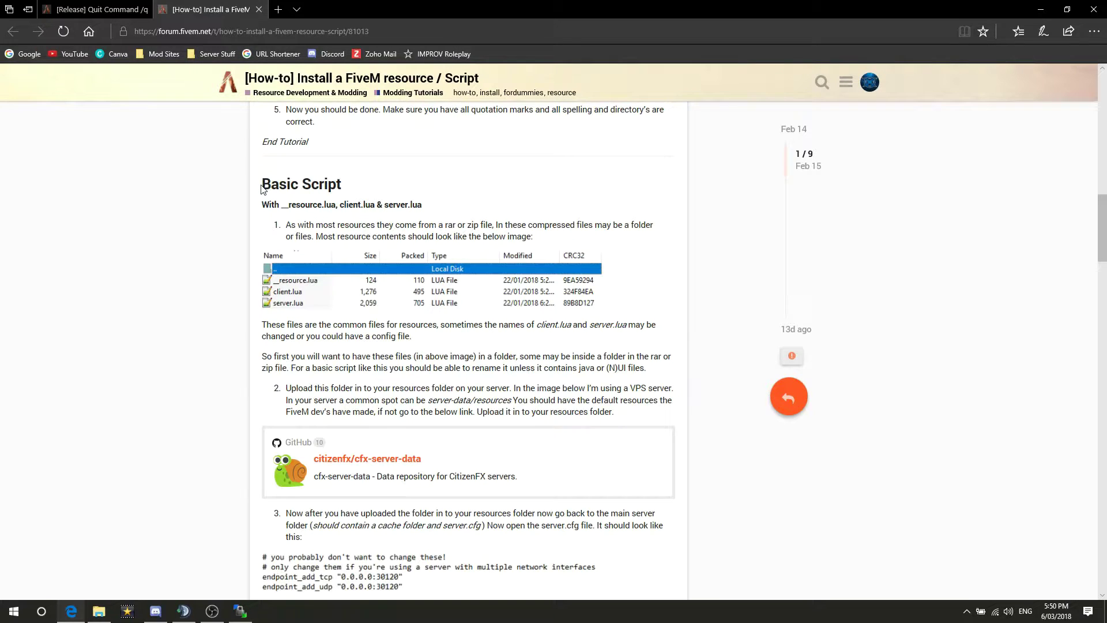
scroll(318, 213, "down", 3)
scroll(331, 222, "down", 6)
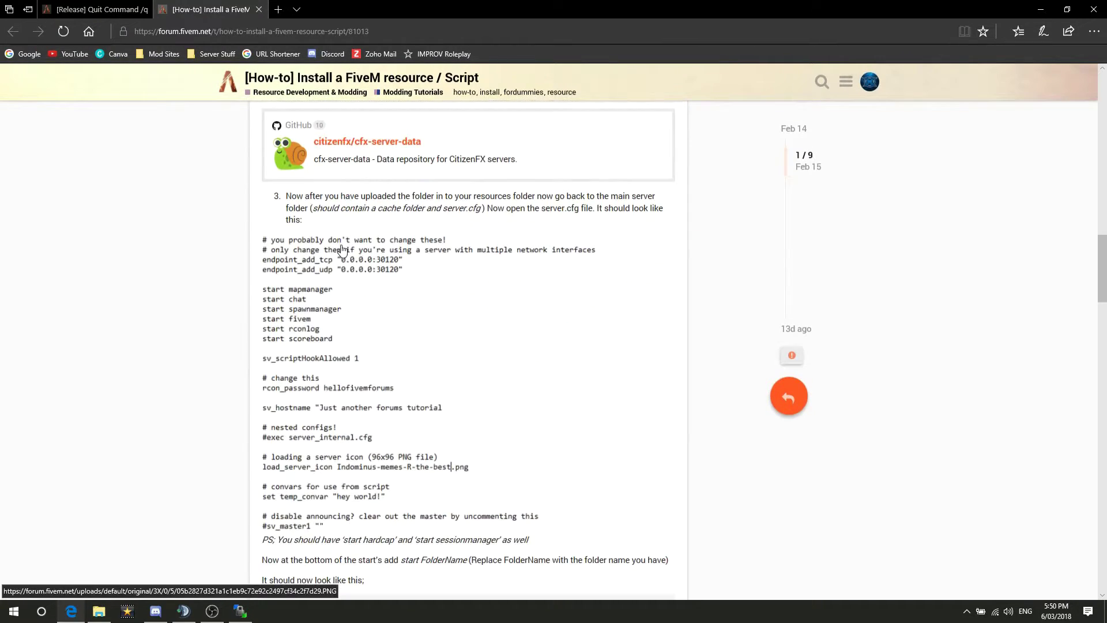
scroll(387, 481, "down", 2)
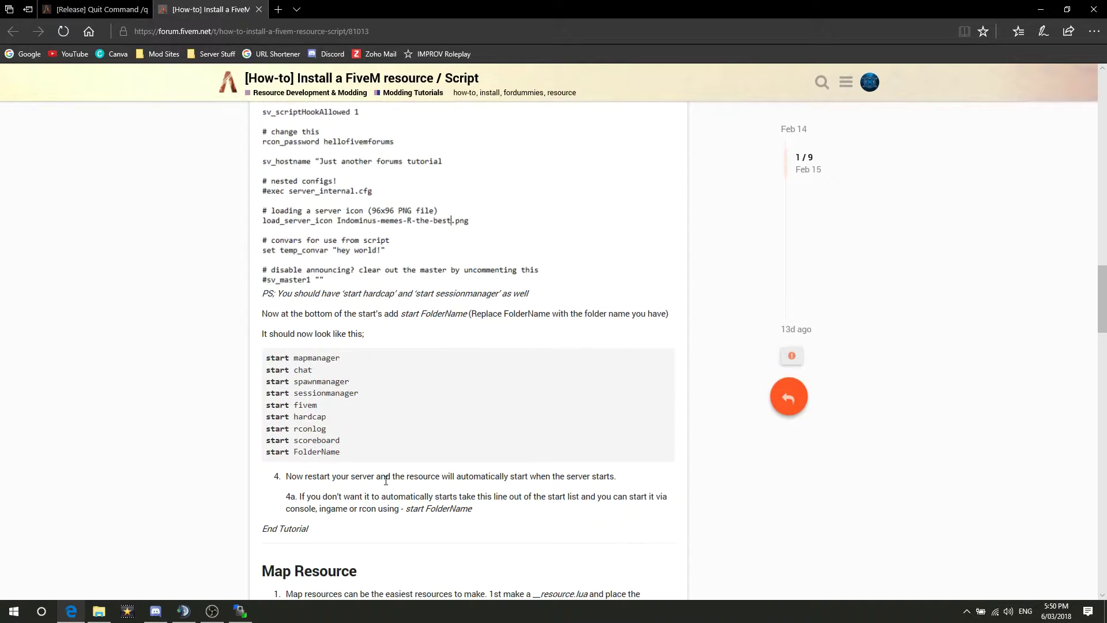
scroll(385, 466, "down", 2)
scroll(377, 432, "up", 12)
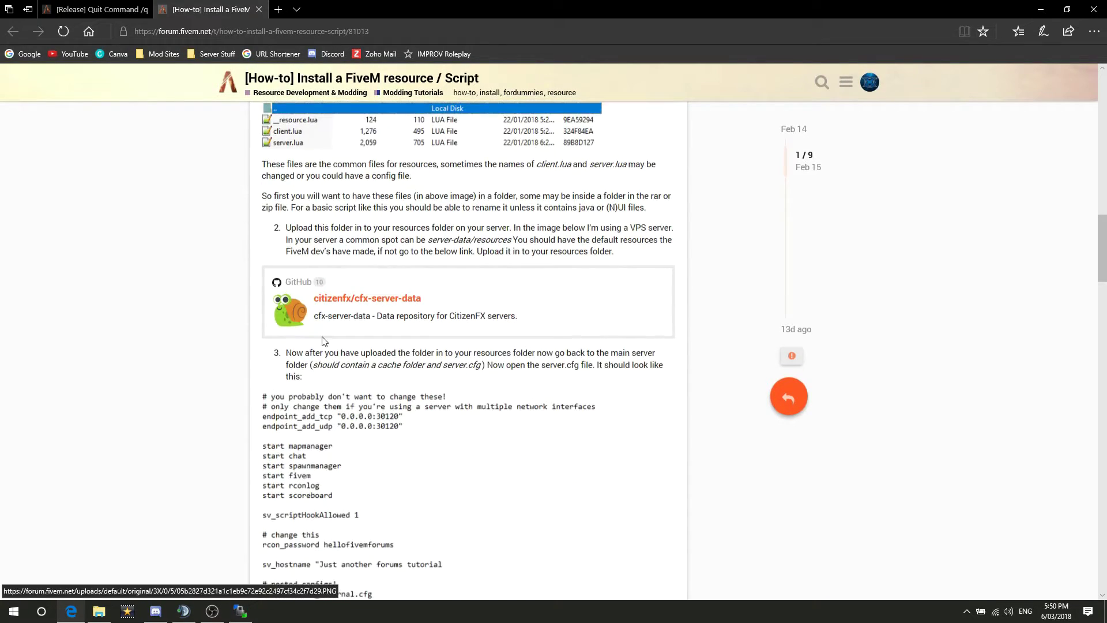
scroll(407, 415, "down", 4)
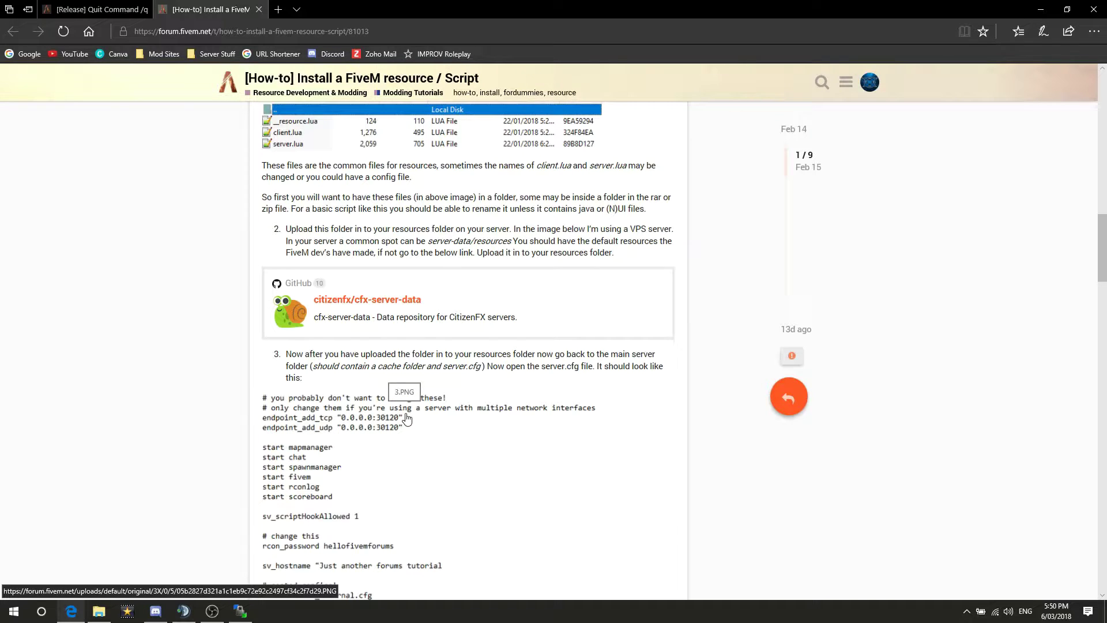
scroll(505, 279, "down", 3)
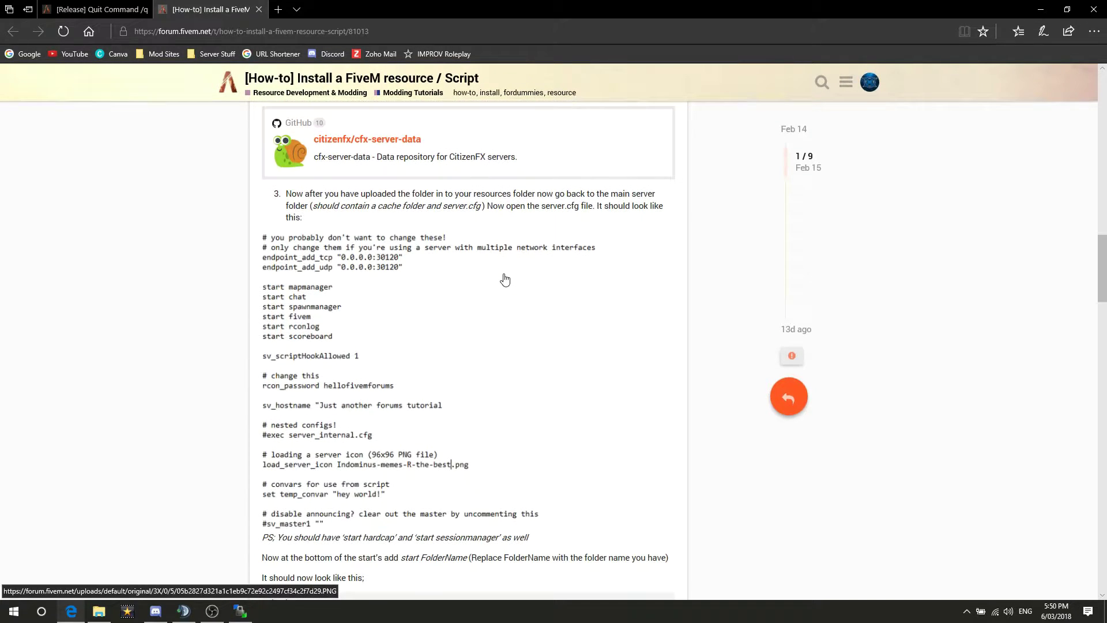
scroll(505, 280, "down", 1)
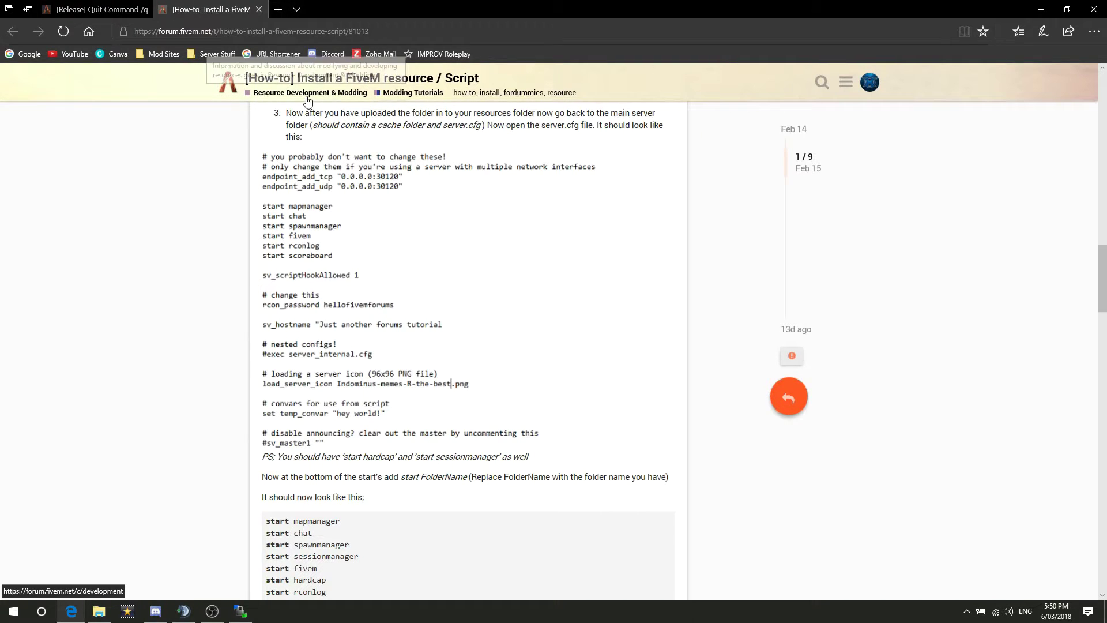
Browse the latest topics in the forum's Releases category for available FiveM scripts
left_click(356, 92)
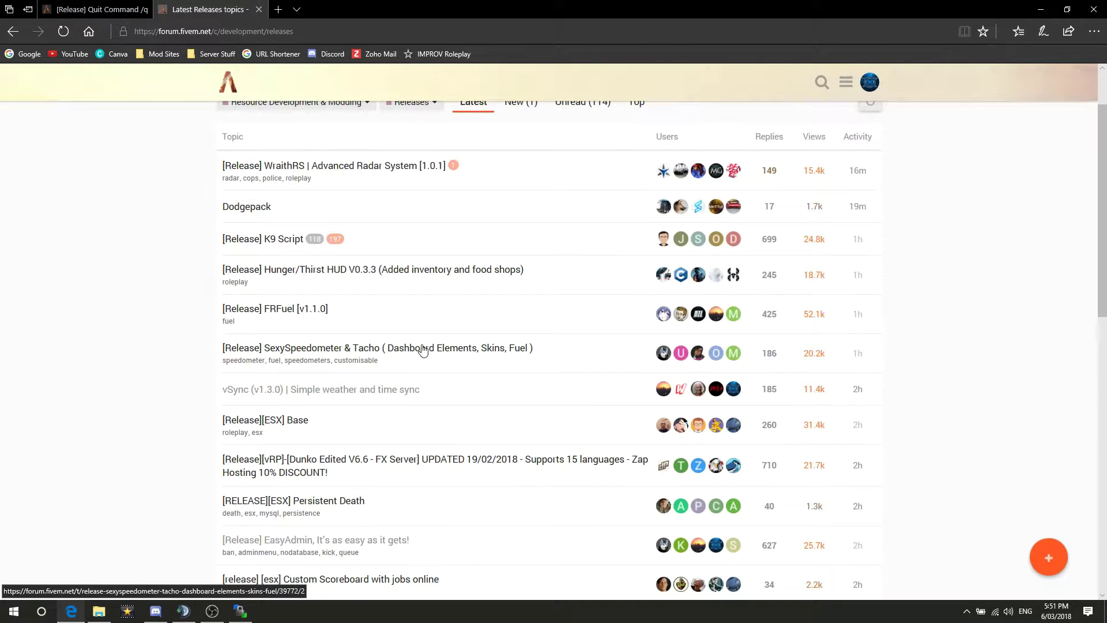
scroll(424, 341, "down", 5)
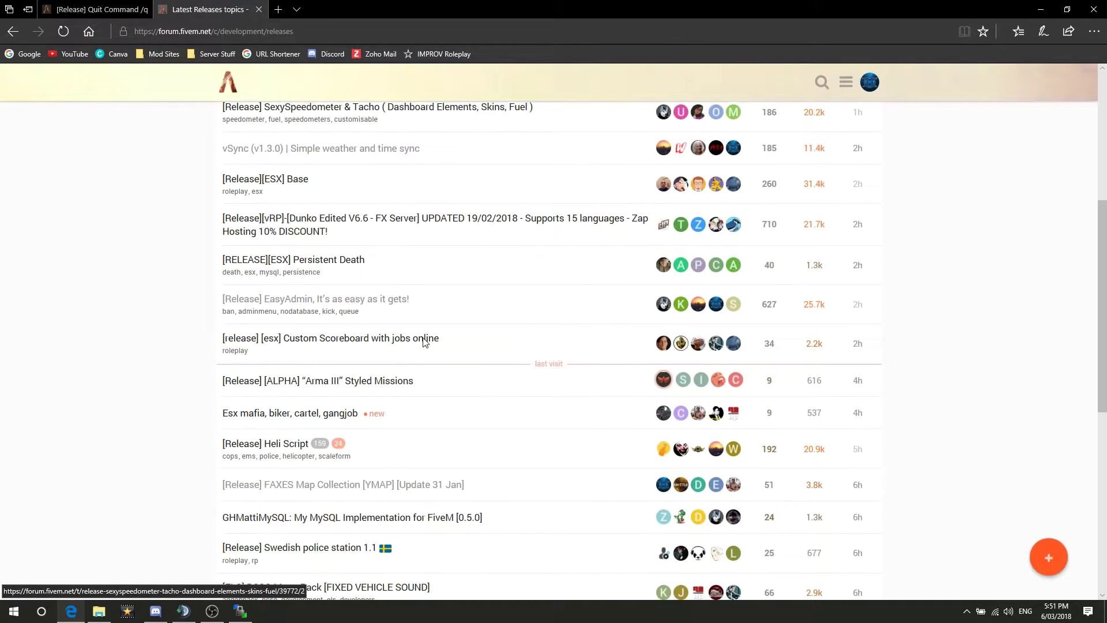
scroll(424, 341, "down", 1)
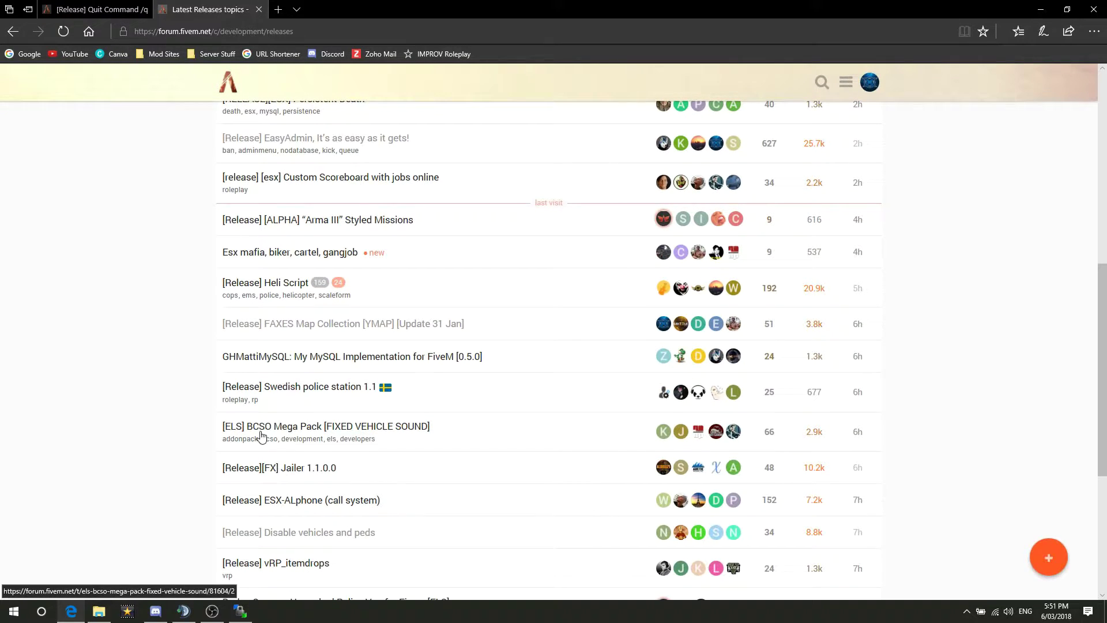
scroll(362, 390, "down", 4)
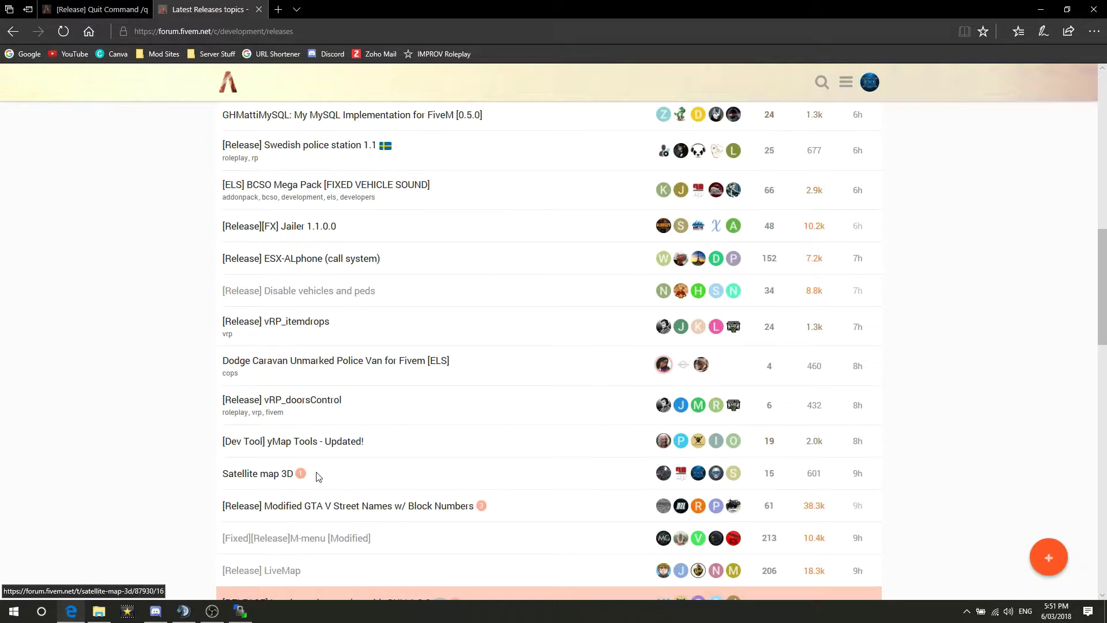
scroll(452, 470, "down", 2)
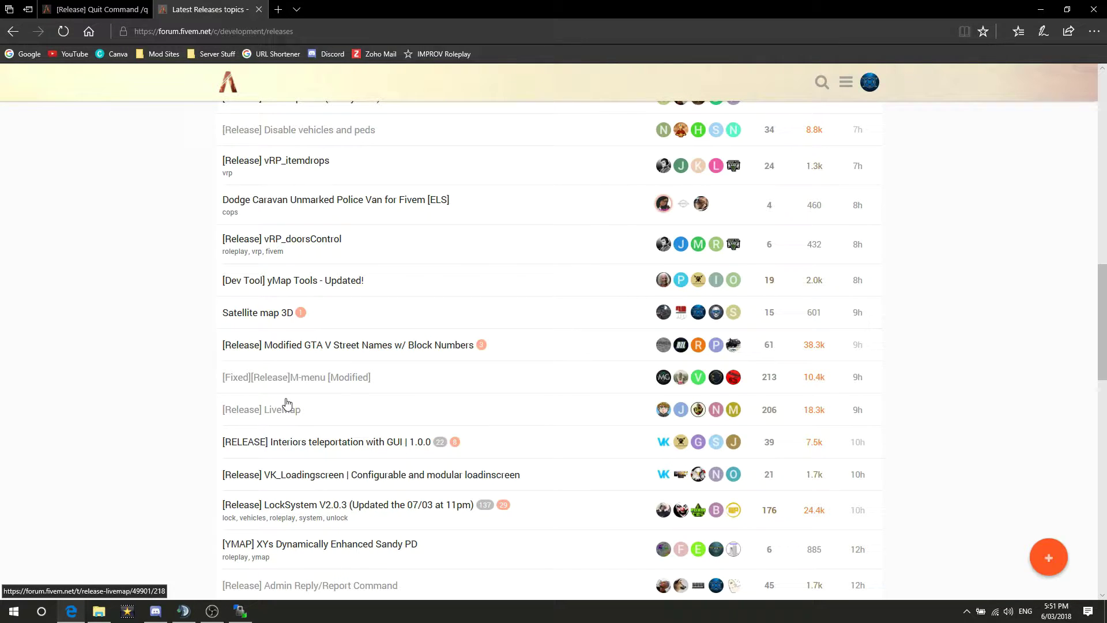
scroll(321, 507, "down", 1)
scroll(300, 512, "down", 3)
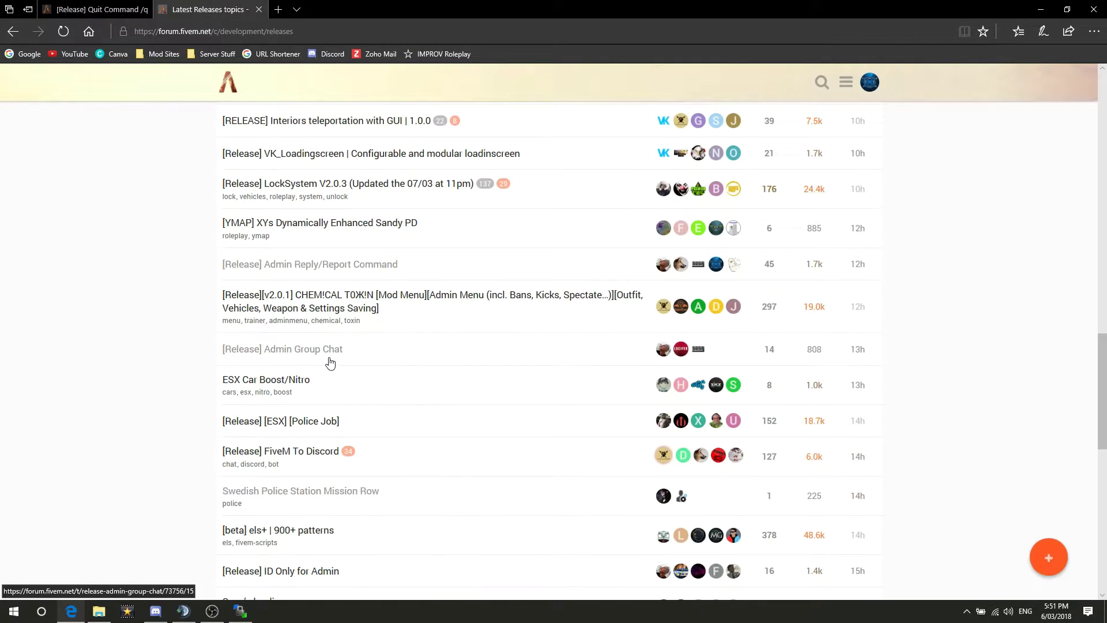
scroll(330, 362, "down", 2)
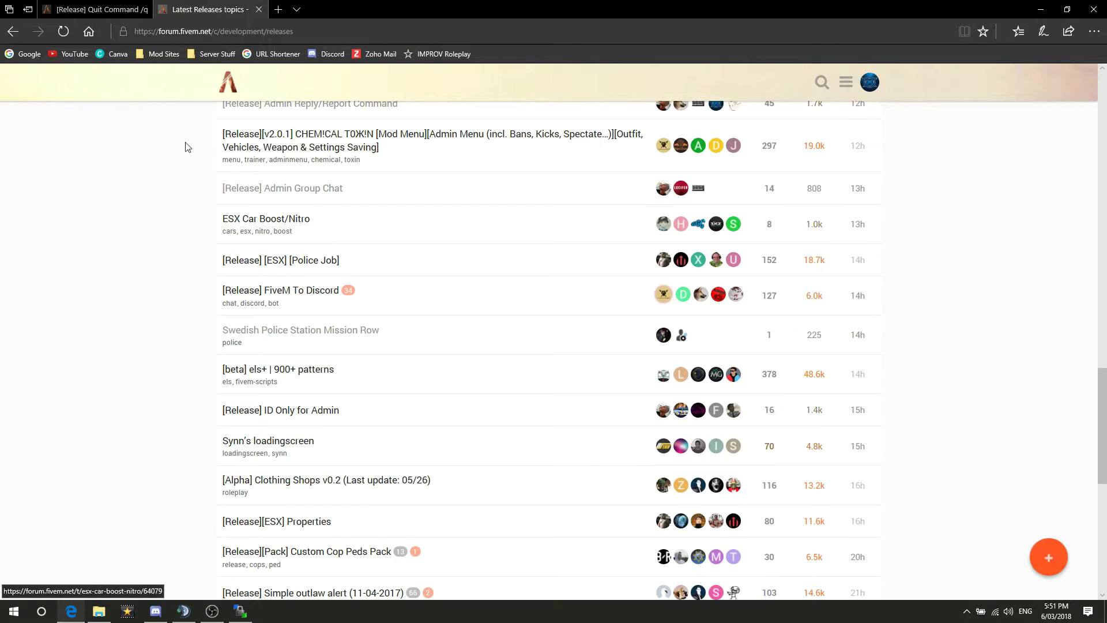
Review the Quit Command /quit [1.2] release post and download its archive through the direct download link
left_click(108, 7)
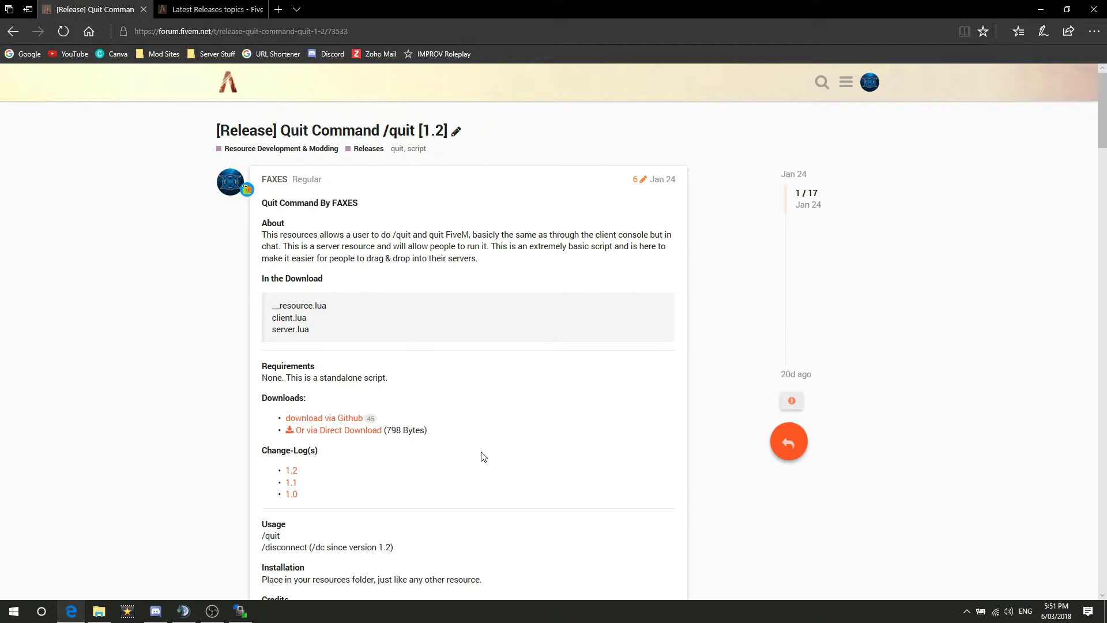
scroll(483, 456, "down", 3)
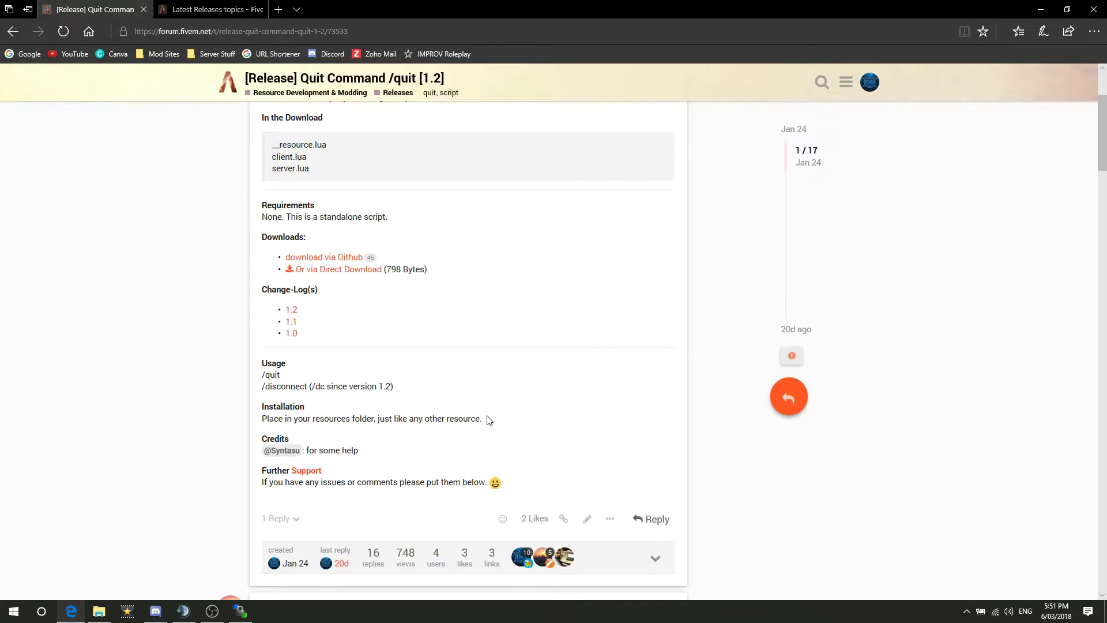
scroll(571, 392, "up", 3)
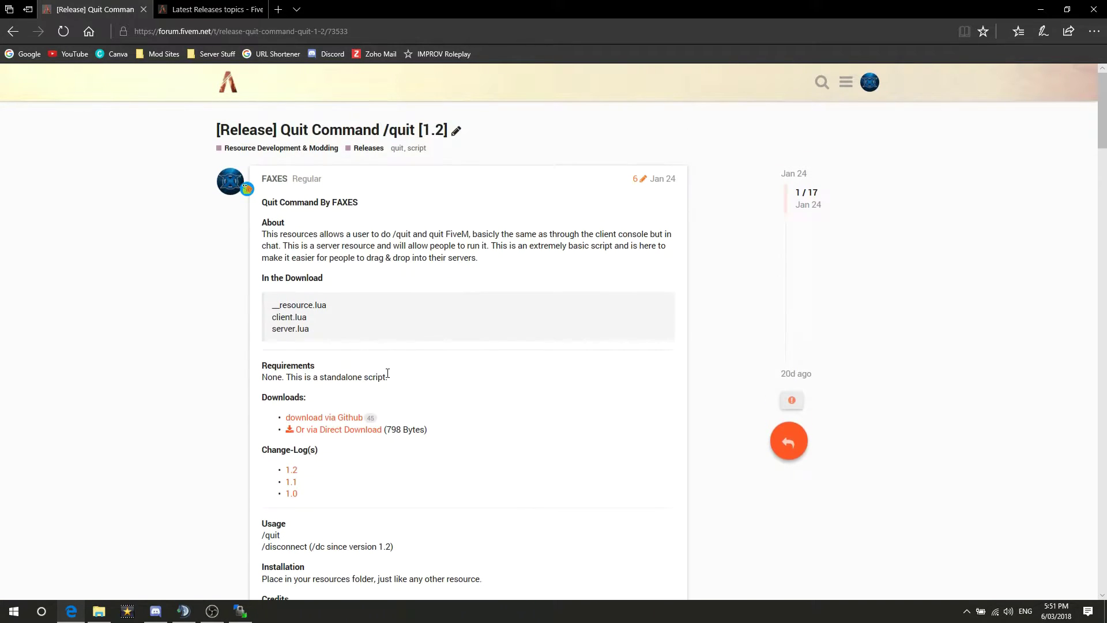
left_click(363, 429)
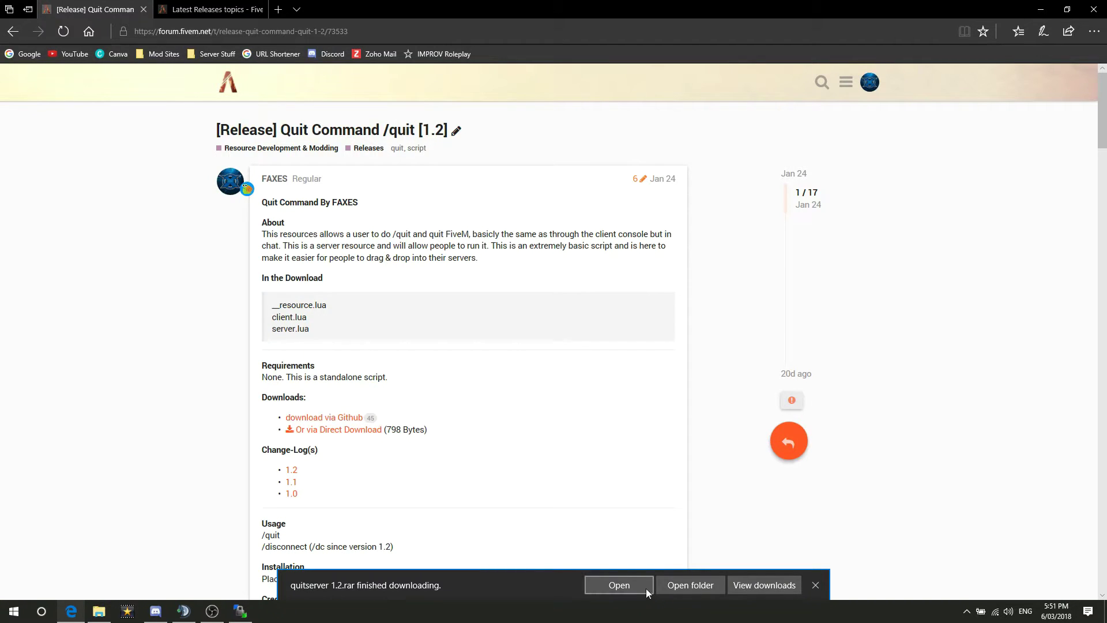
Move the downloaded quitserver 1.2 archive from the Downloads folder to the desktop and close the folder
left_click(690, 585)
left_click(1040, 9)
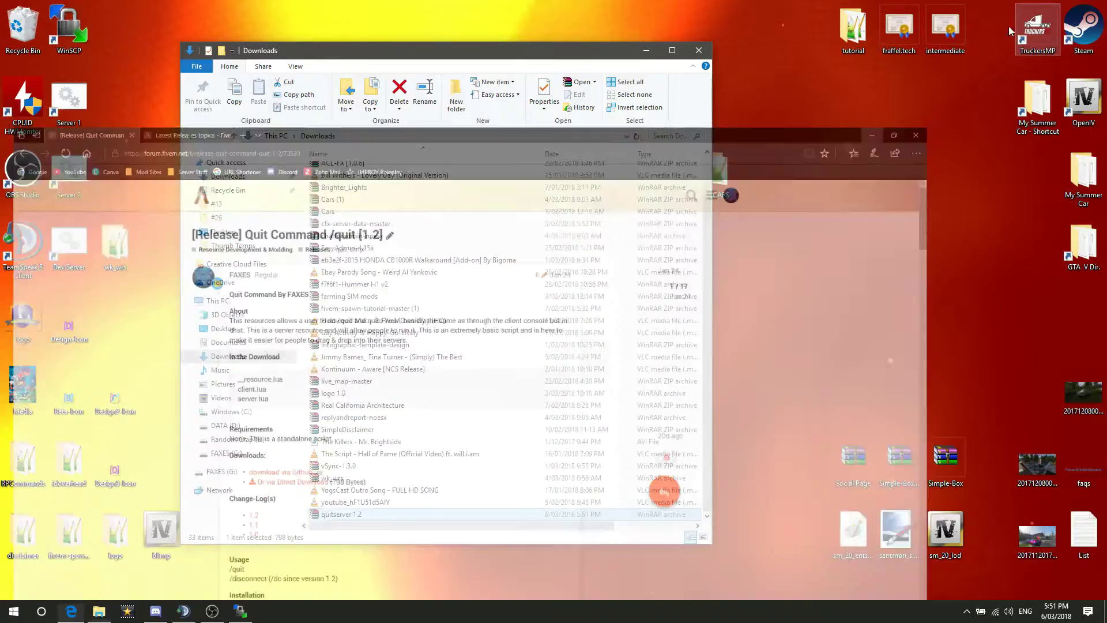
left_click_drag(340, 513, 865, 292)
left_click(698, 50)
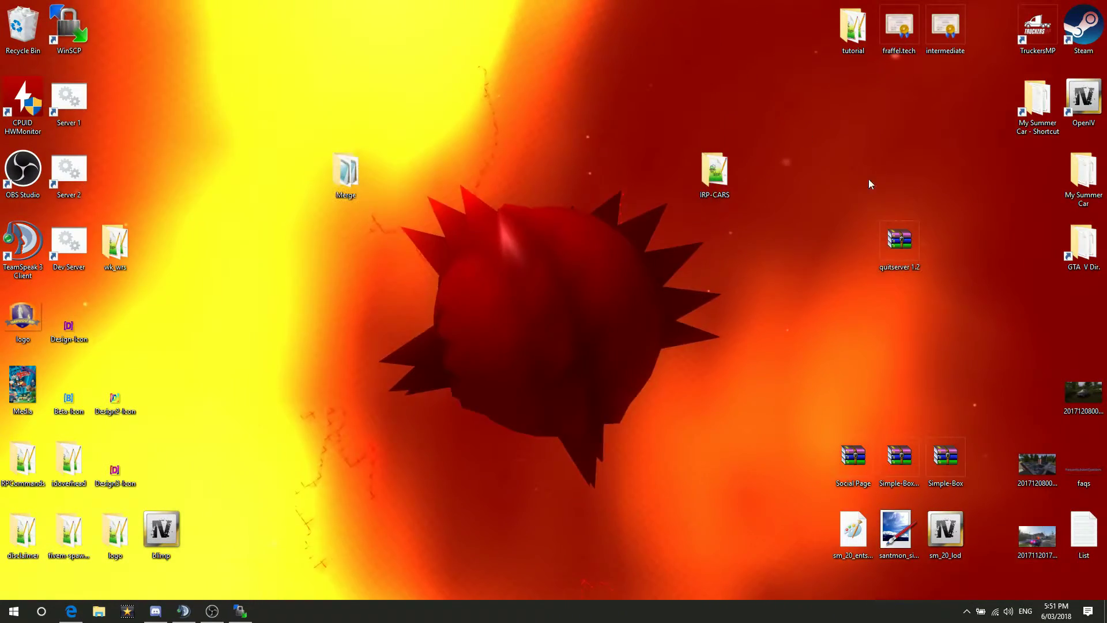
Open the quitserver 1.2 archive from the desktop in WinRAR
double_click(899, 242)
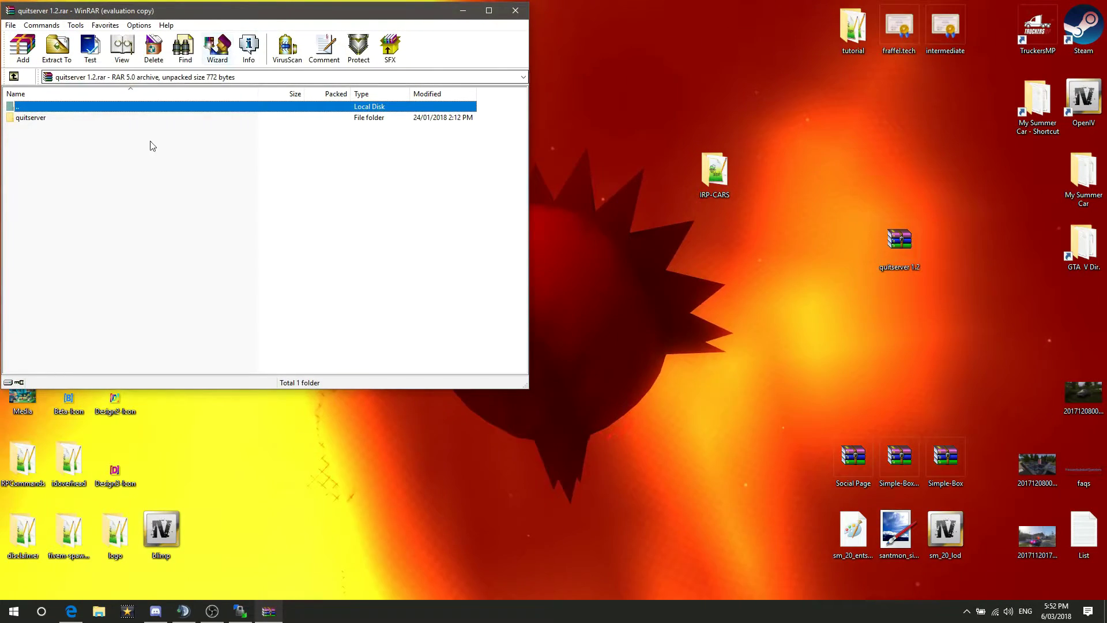
left_click_drag(157, 201, 192, 211)
left_click(354, 155)
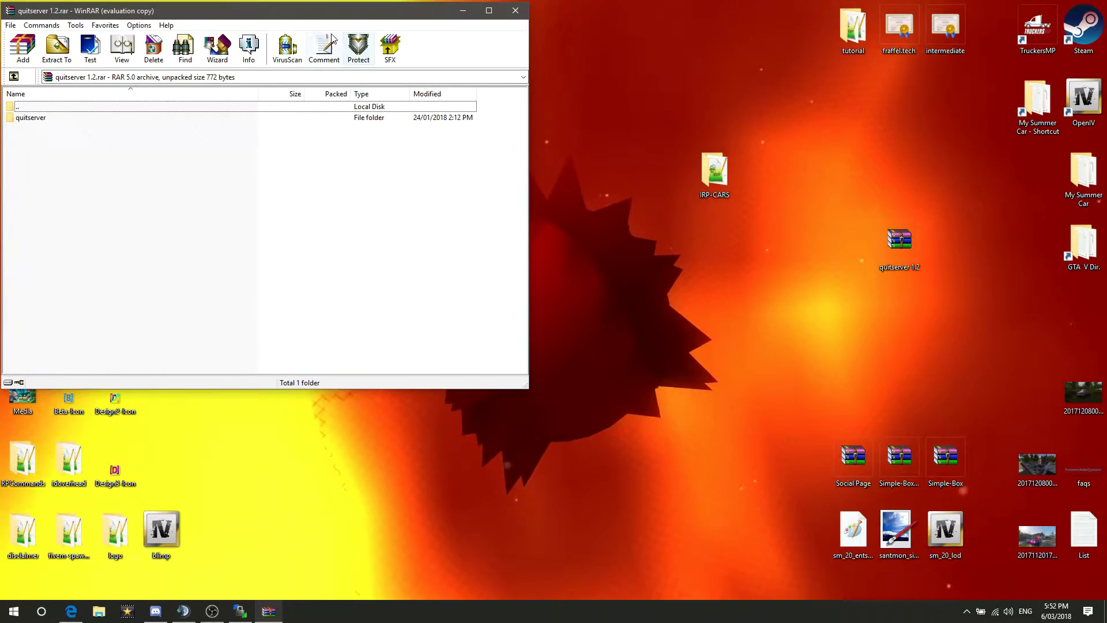
mouse_move(330, 16)
left_mouse_down()
mouse_move(377, 21)
mouse_move(338, 23)
left_mouse_up()
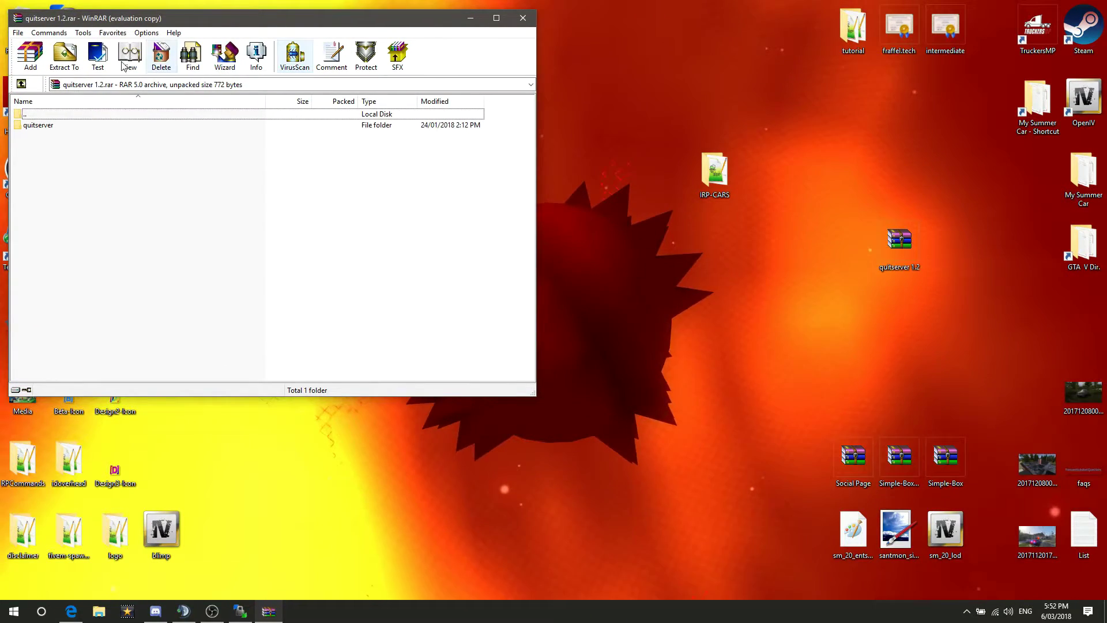
Switch to WinSCP, open the server's /home/fx2/server-data/resources folder and enlarge the window
left_click(239, 610)
left_click_drag(174, 72, 655, 19)
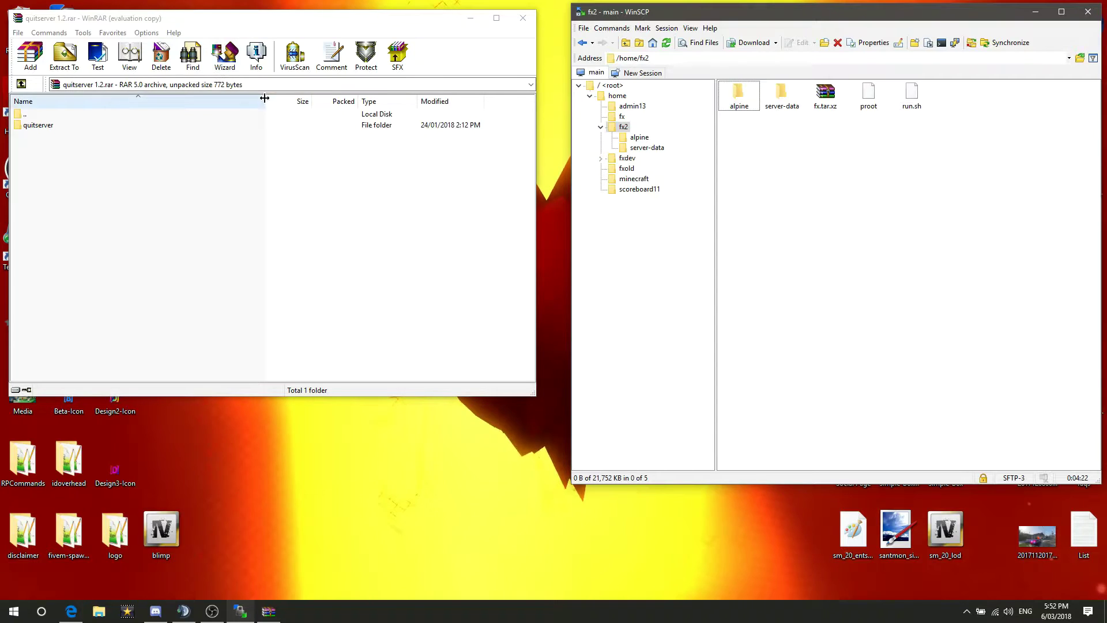
double_click(781, 99)
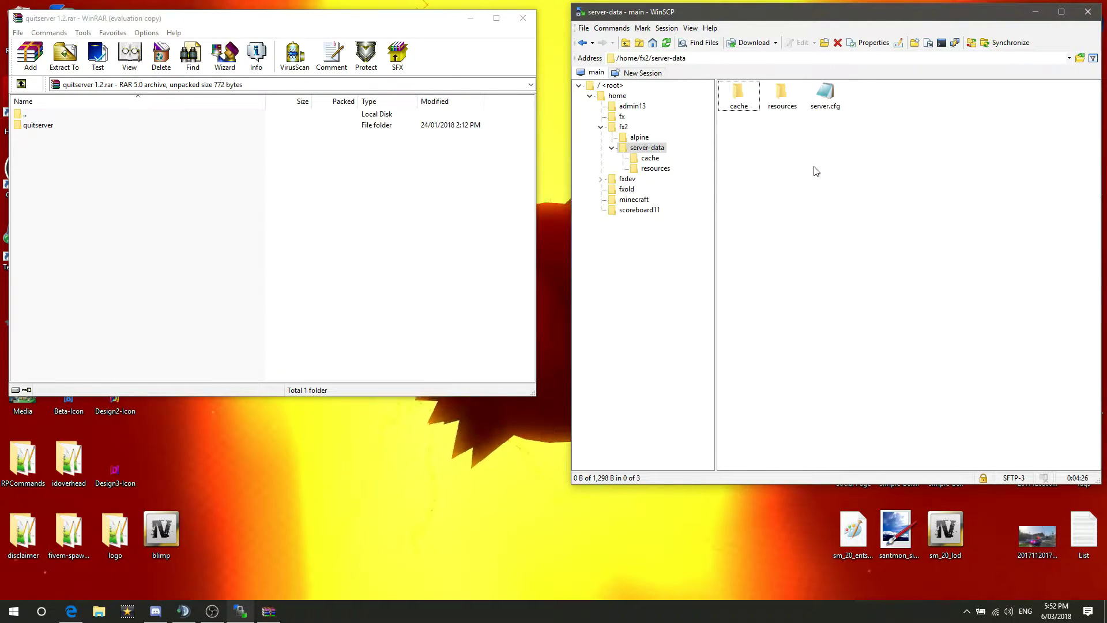
double_click(781, 97)
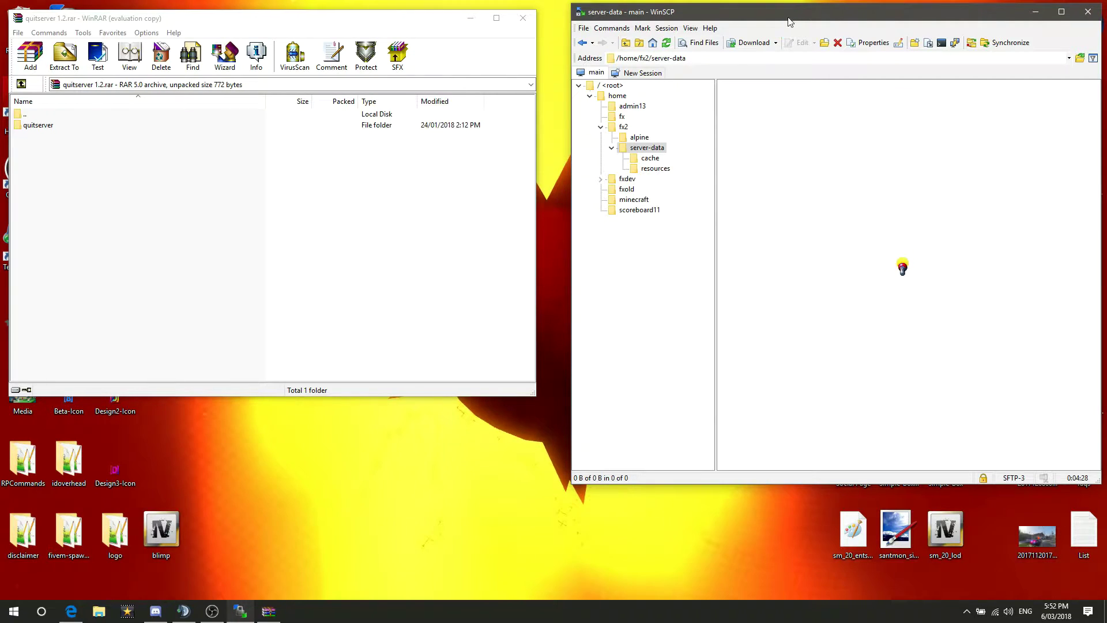
left_click_drag(778, 12, 417, 37)
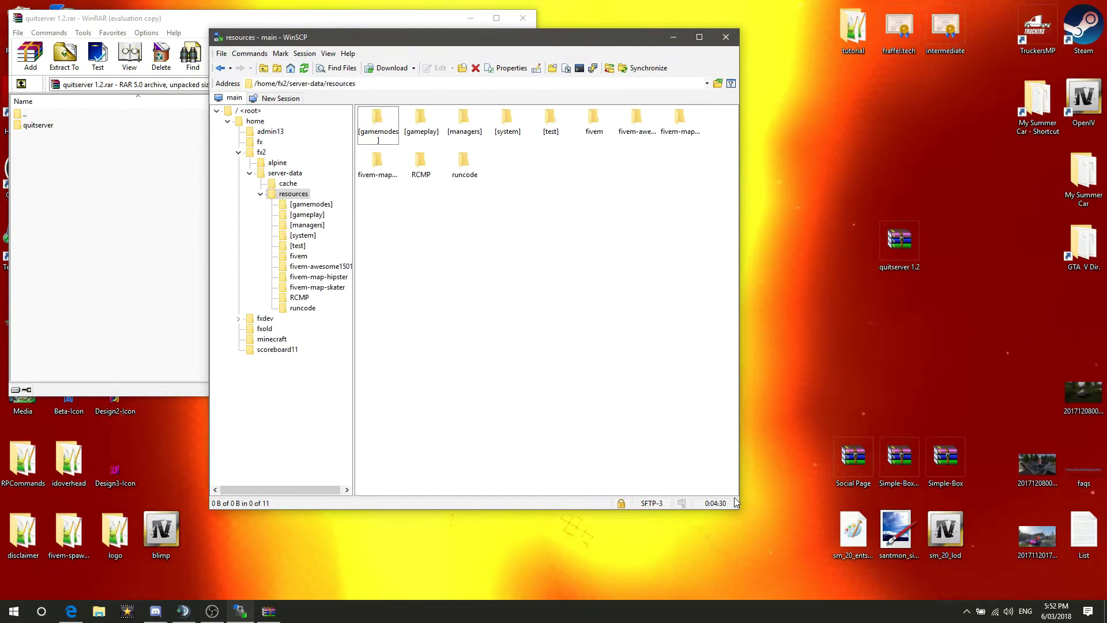
left_click_drag(734, 501, 855, 544)
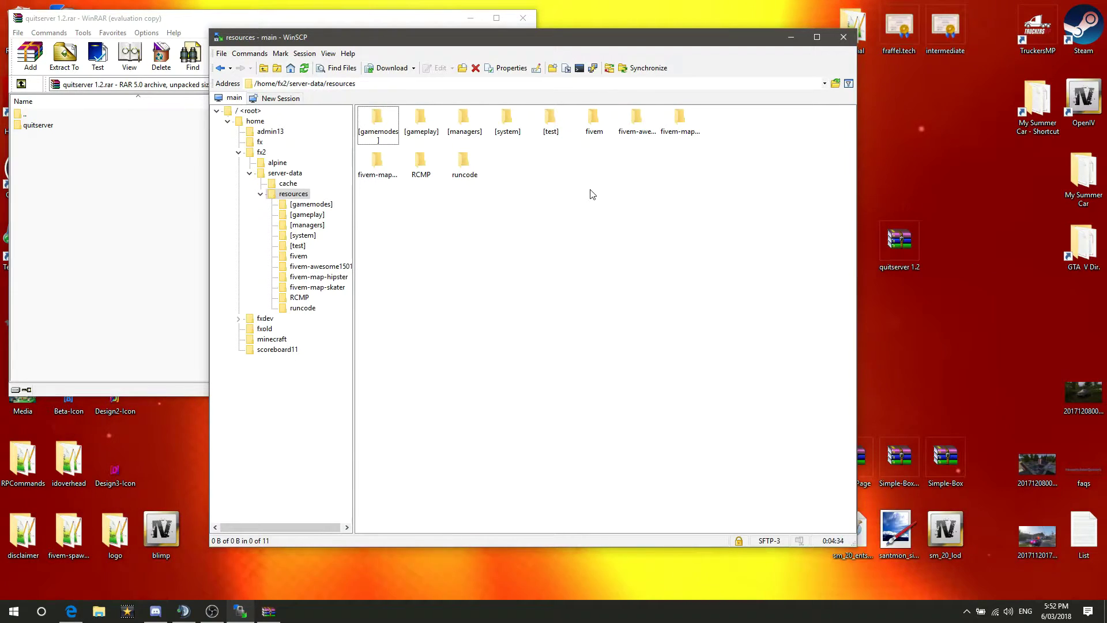
Create a directory named [whatever] in the resources folder, and open it with the archive's contents visible alongside
right_click(450, 259)
mouse_move(482, 331)
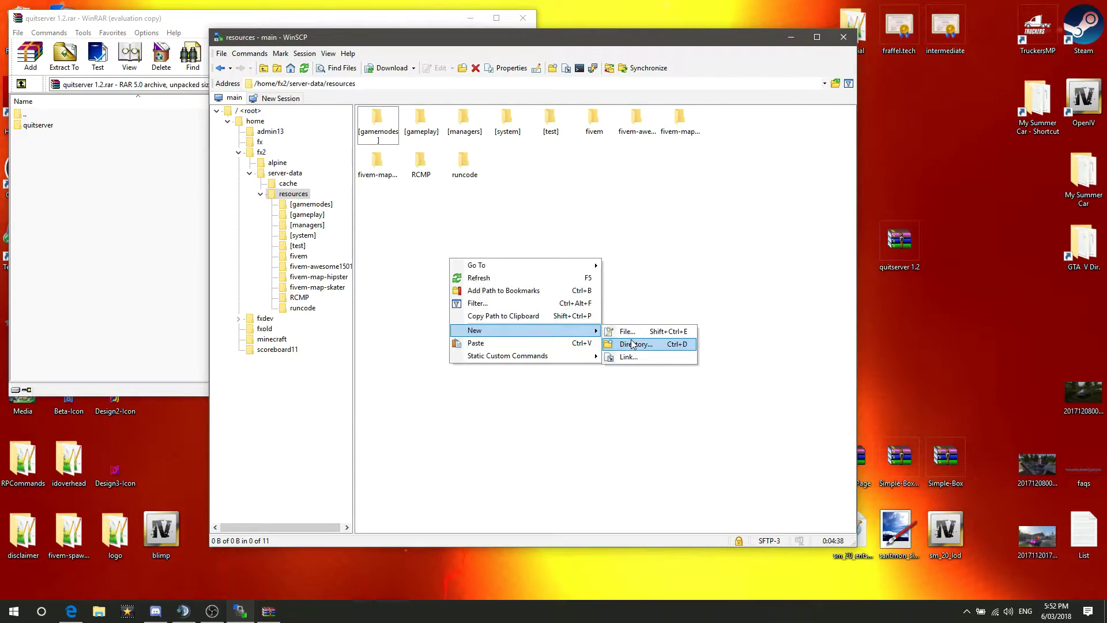
left_click(633, 344)
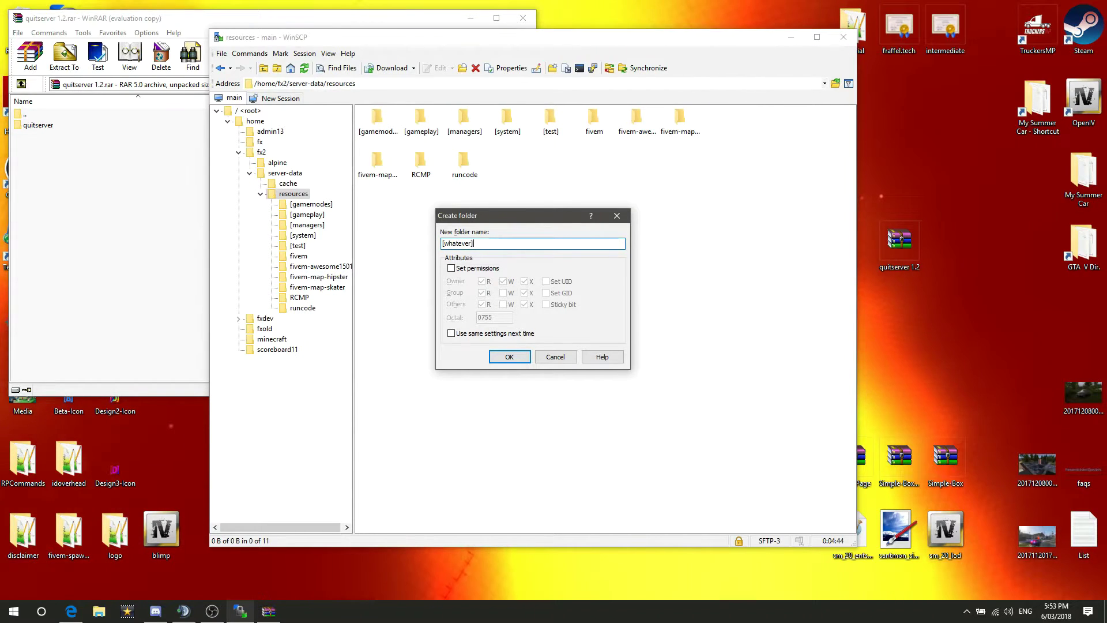
left_click(510, 357)
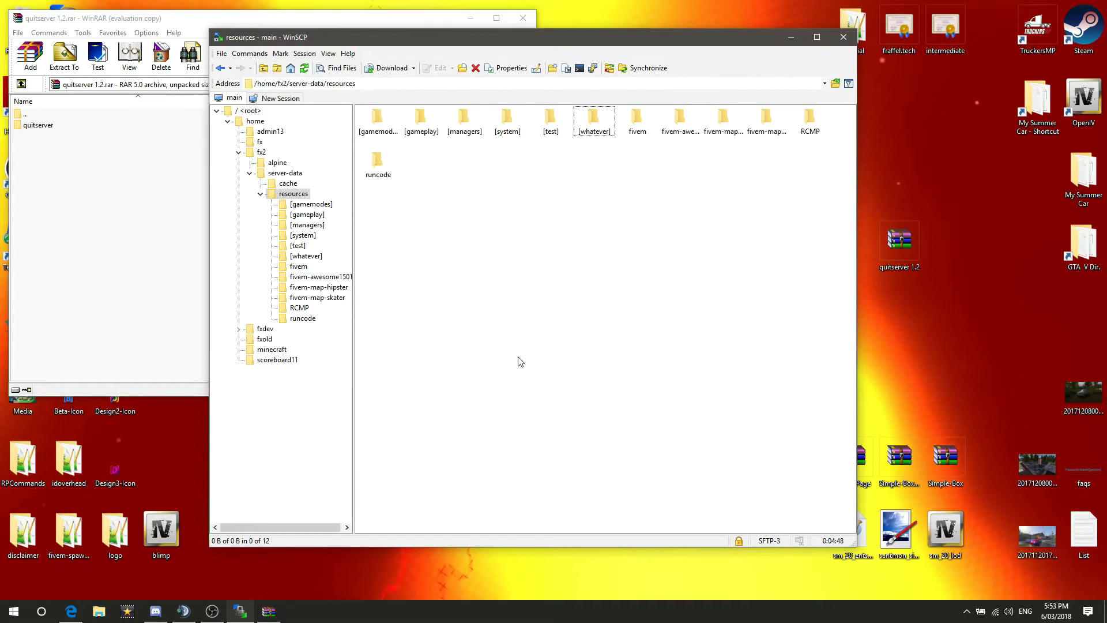
double_click(594, 119)
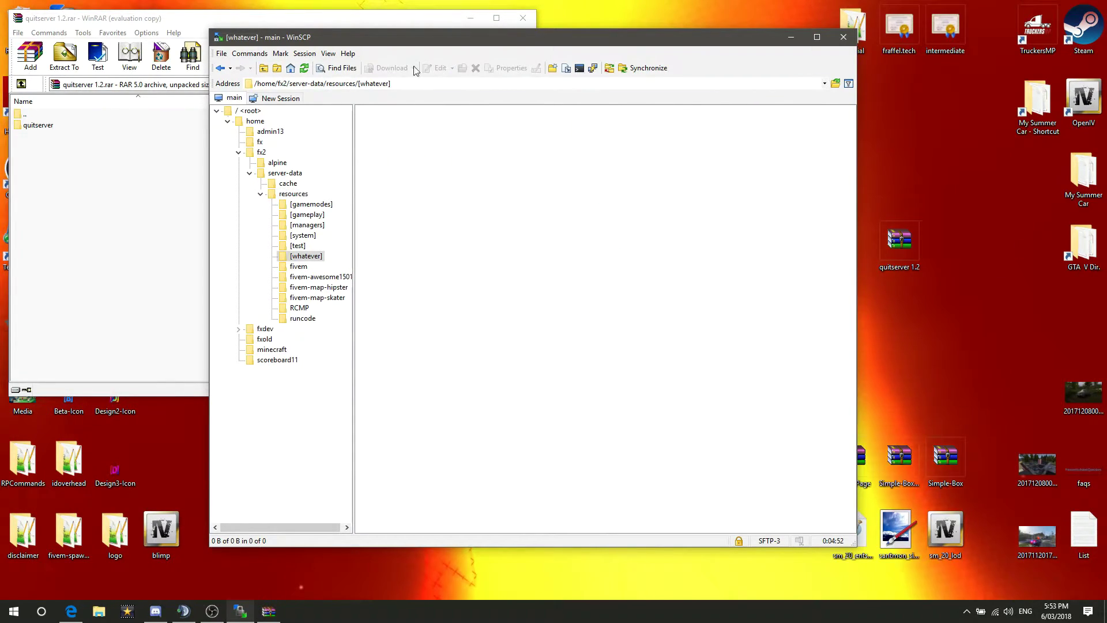
left_click_drag(304, 43, 551, 30)
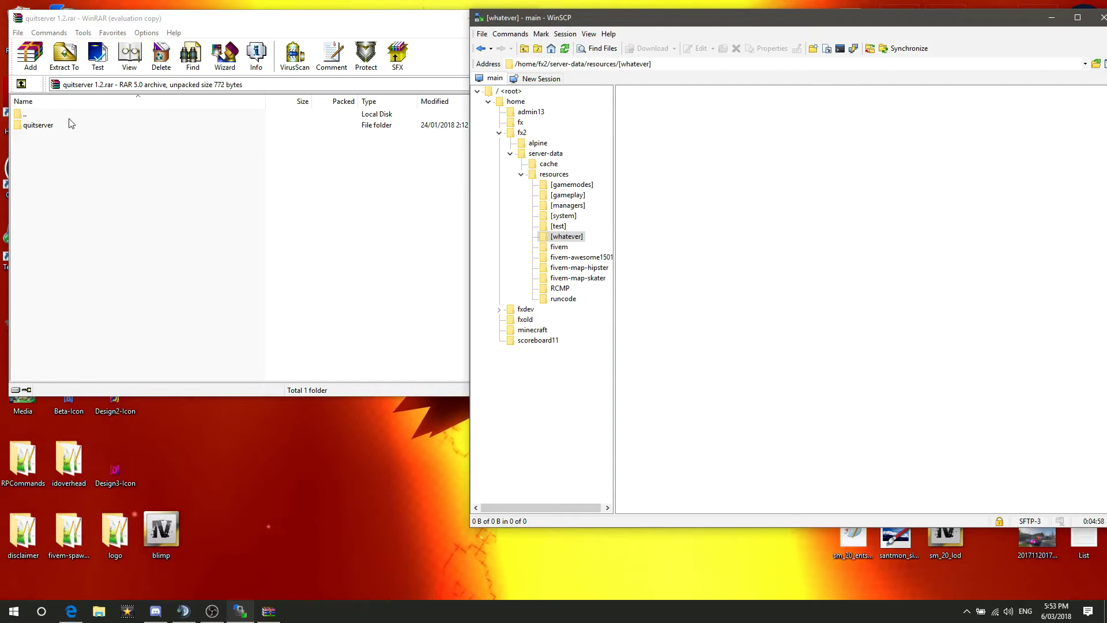
Upload the quitserver folder from the archive into the server's [whatever] directory
left_click(26, 127)
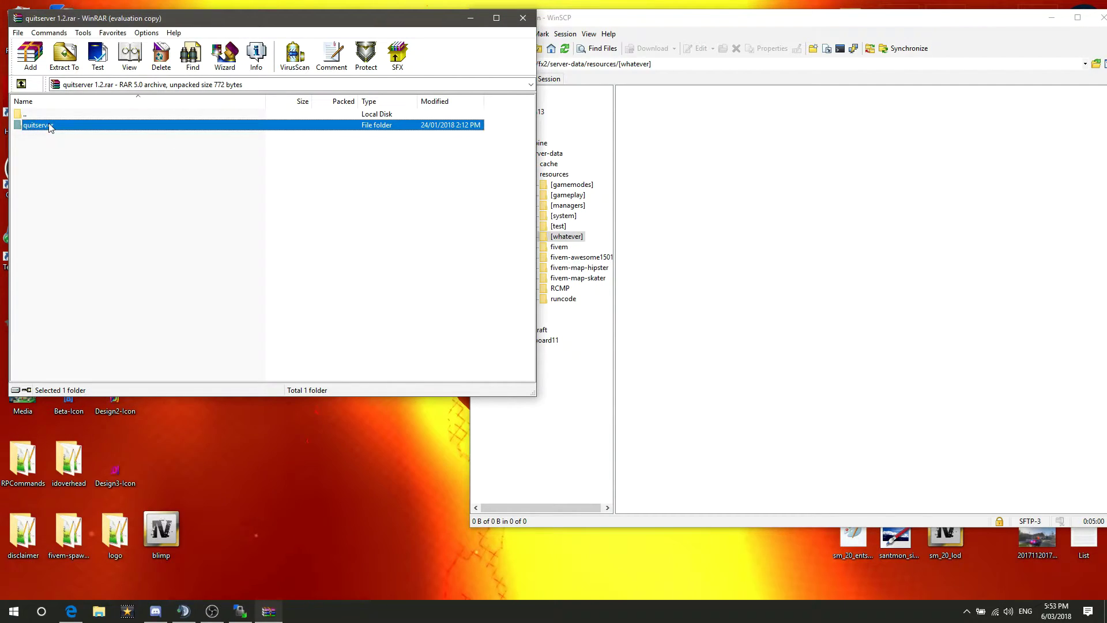
double_click(49, 125)
left_click(22, 84)
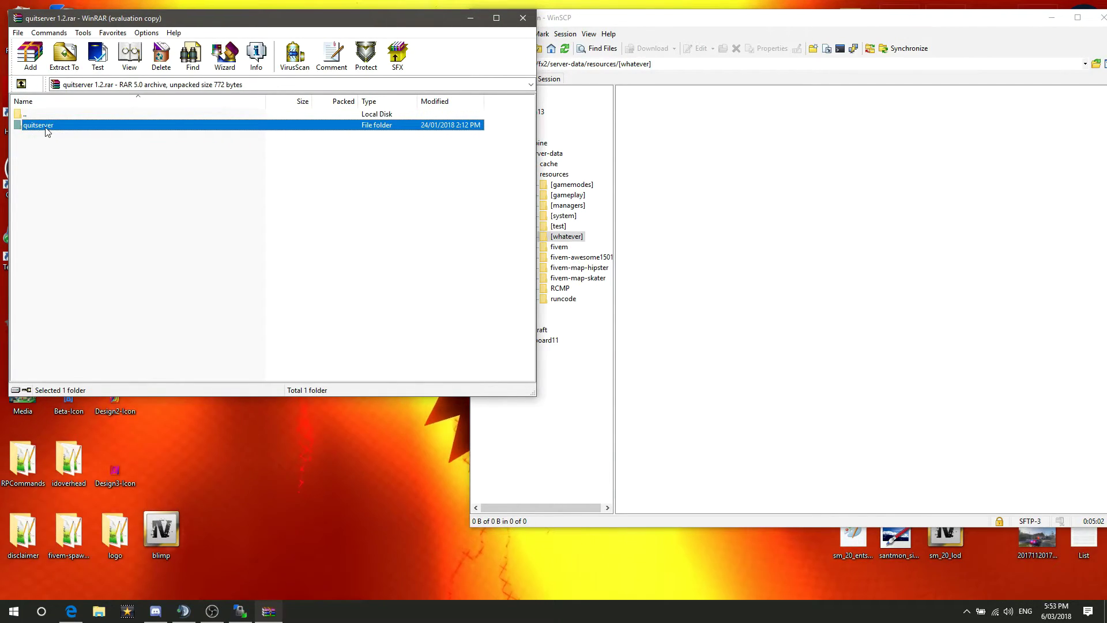
left_click(817, 293)
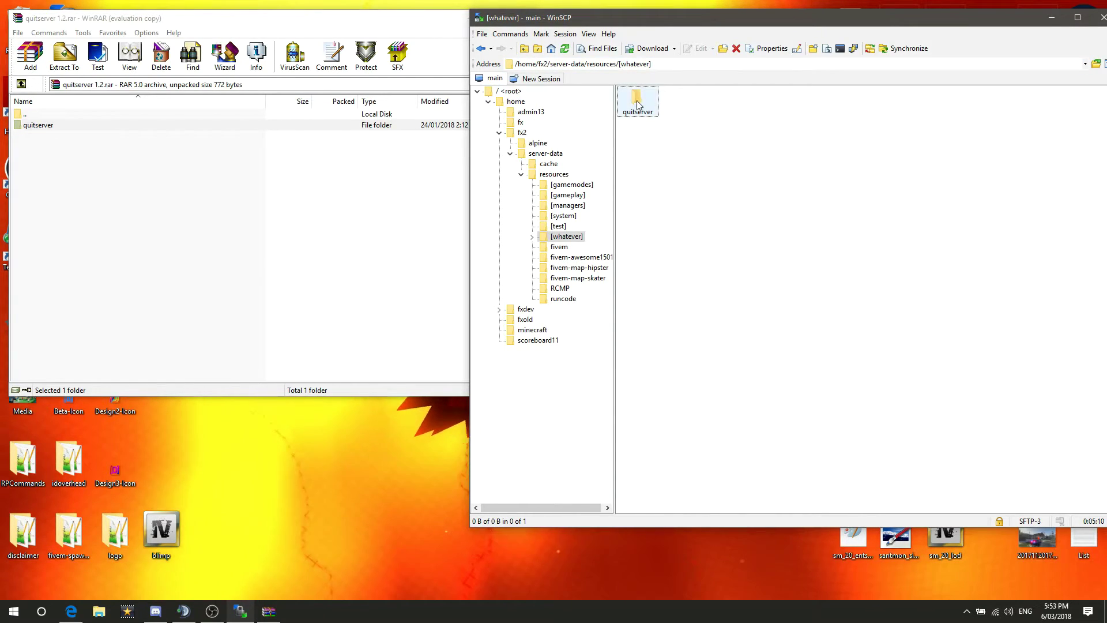
Open the quitserver folder in both the archive and the server directory to compare their Lua files
double_click(302, 129)
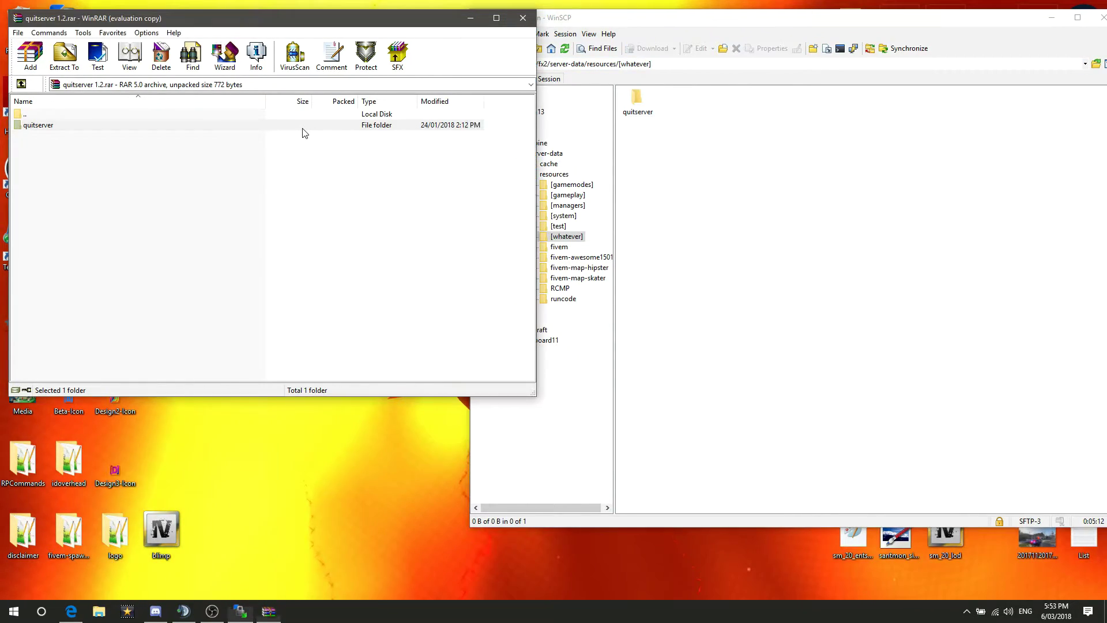
left_click_drag(145, 234, 129, 123)
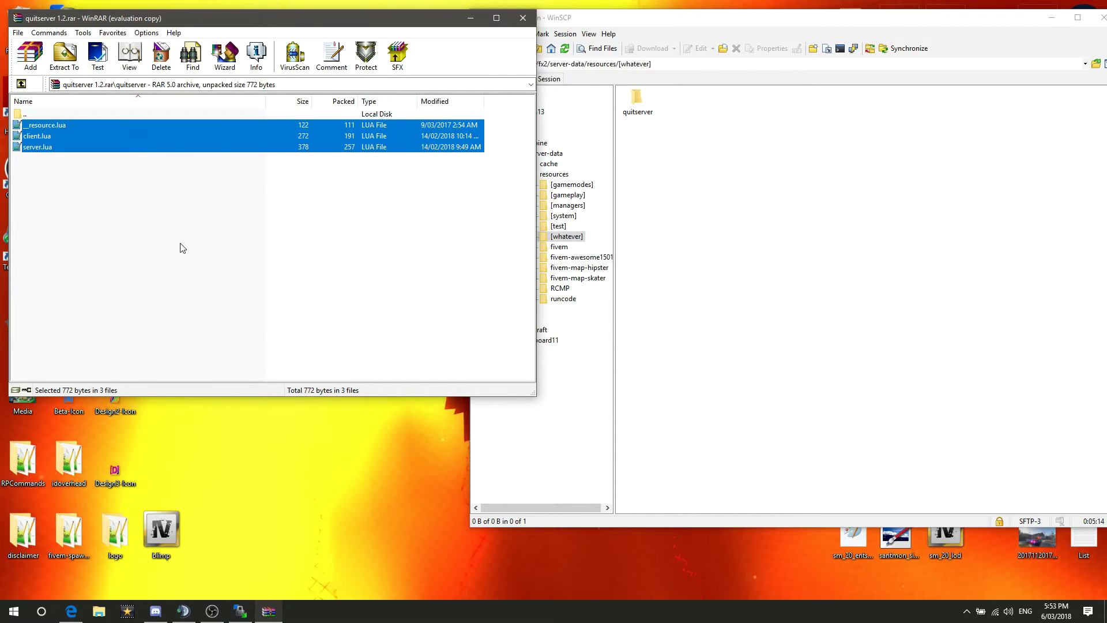
left_click(179, 247)
left_click(661, 117)
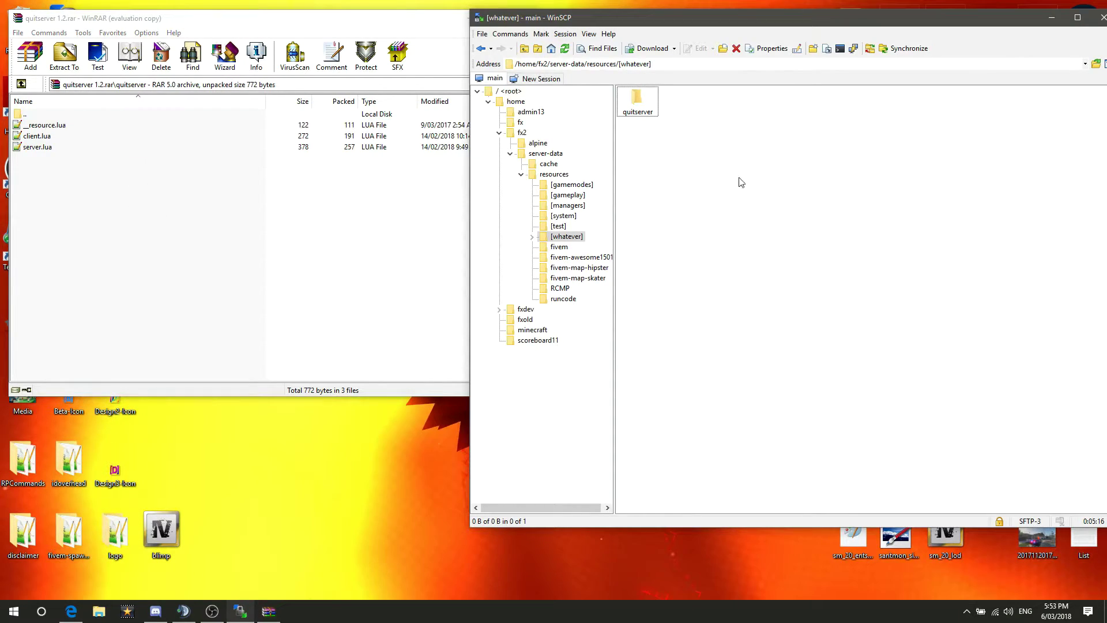
left_click_drag(696, 178, 618, 129)
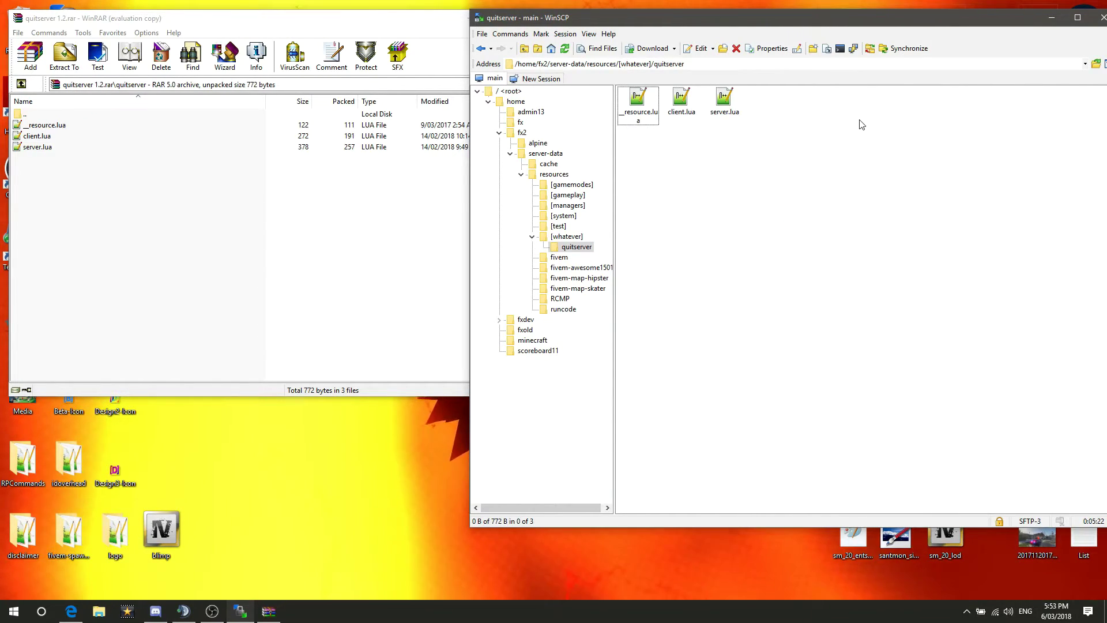
left_click_drag(811, 142, 666, 171)
Open the uploaded __resource.lua in the editor, review its manifest version and client and server script lines, and close it
left_click(646, 106)
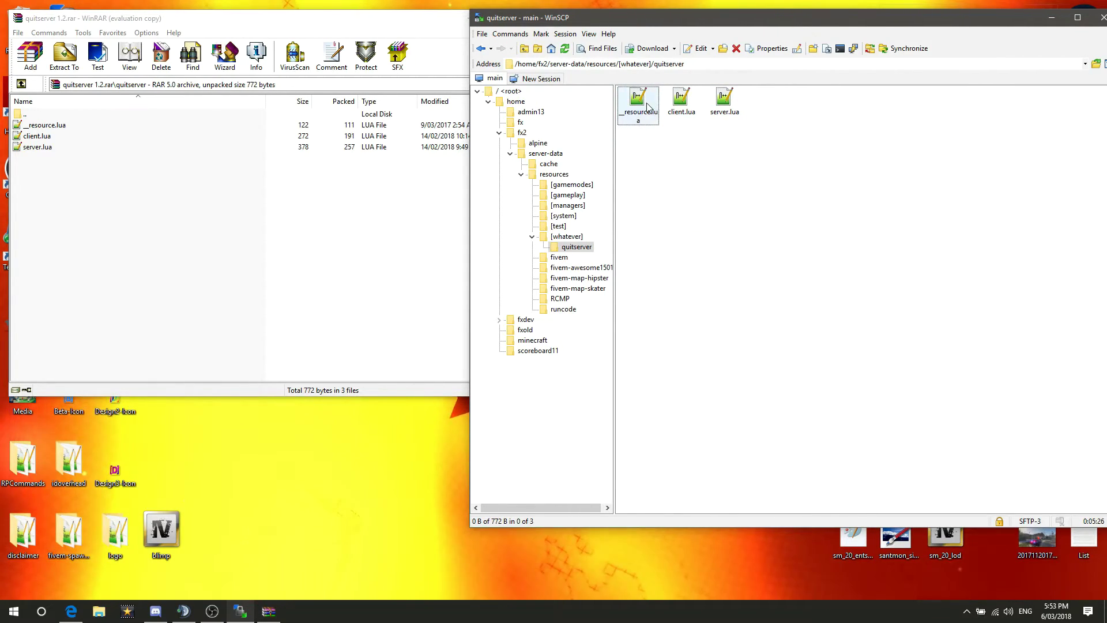
double_click(646, 106)
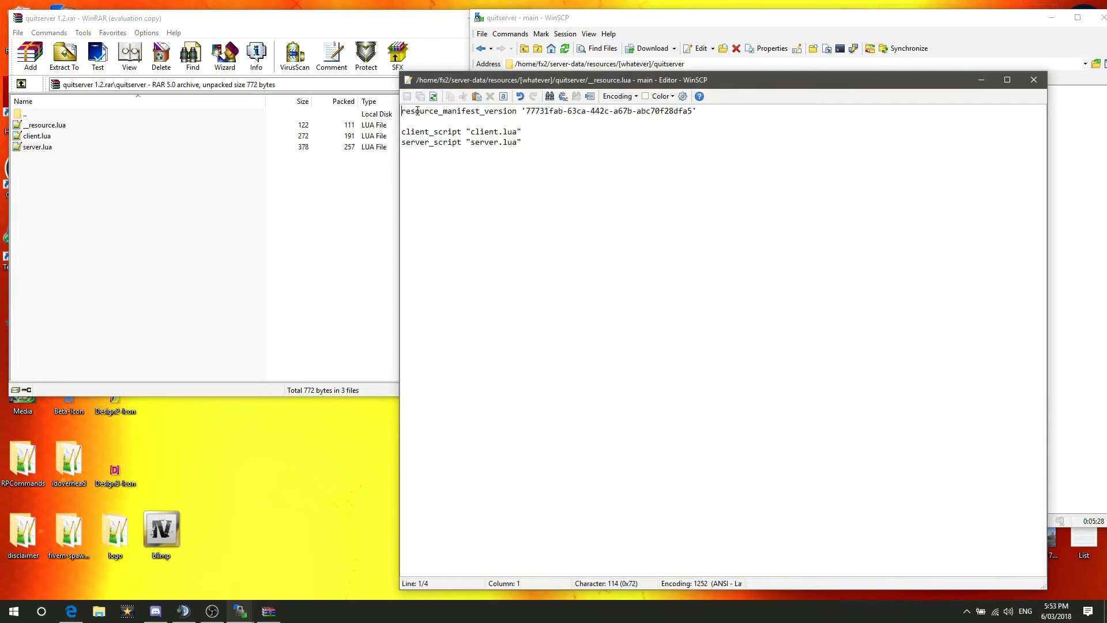
left_click_drag(521, 142, 321, 98)
key("ctrl+a")
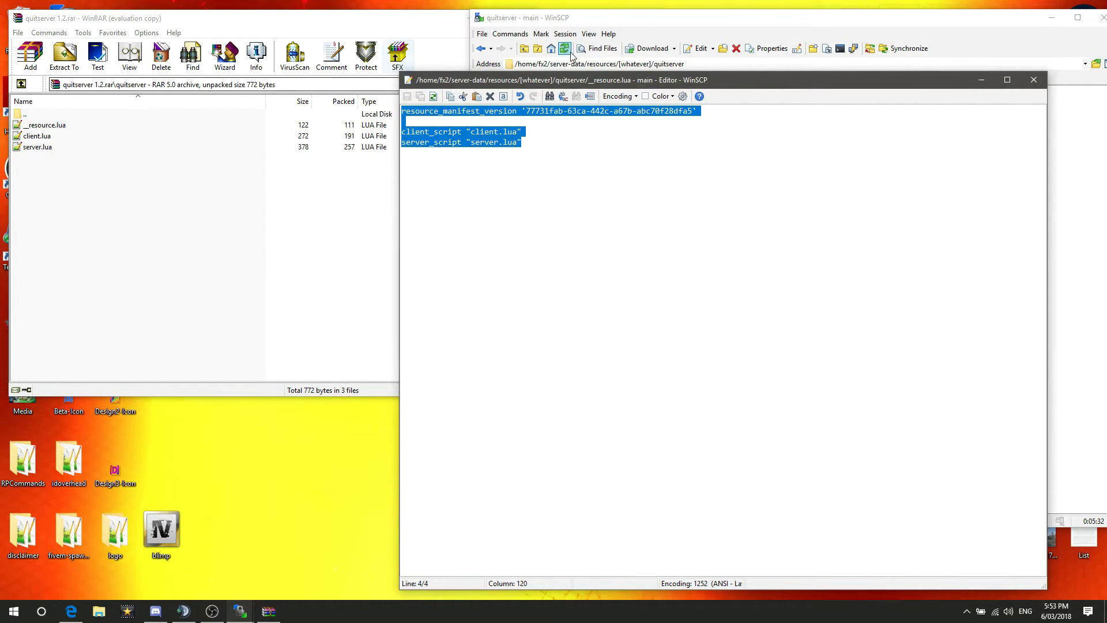
left_click(546, 143)
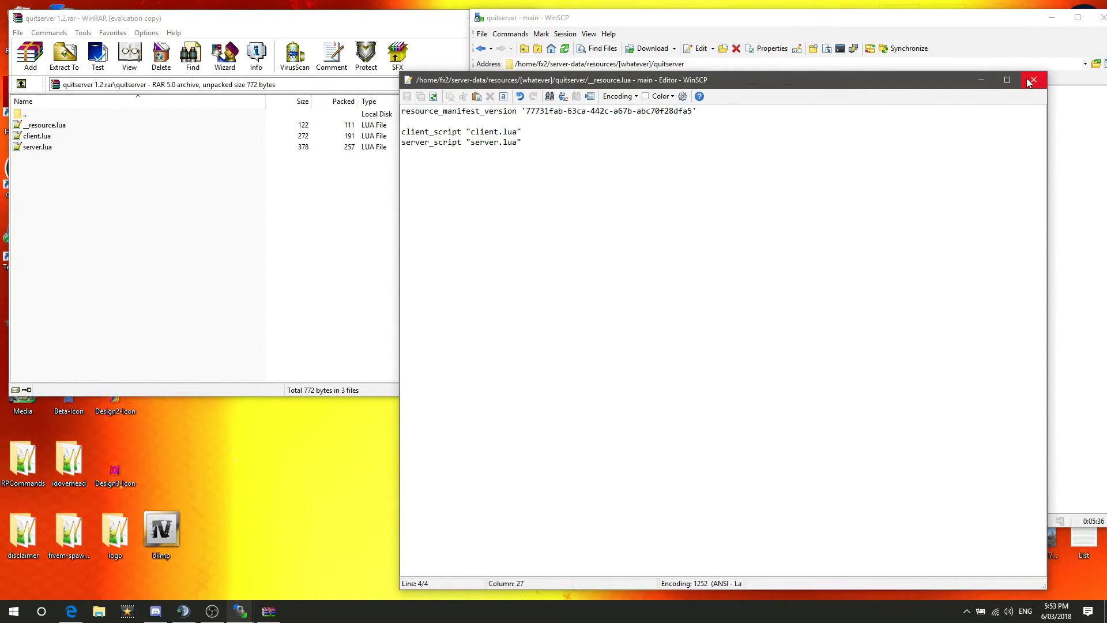
left_click_drag(576, 149, 399, 160)
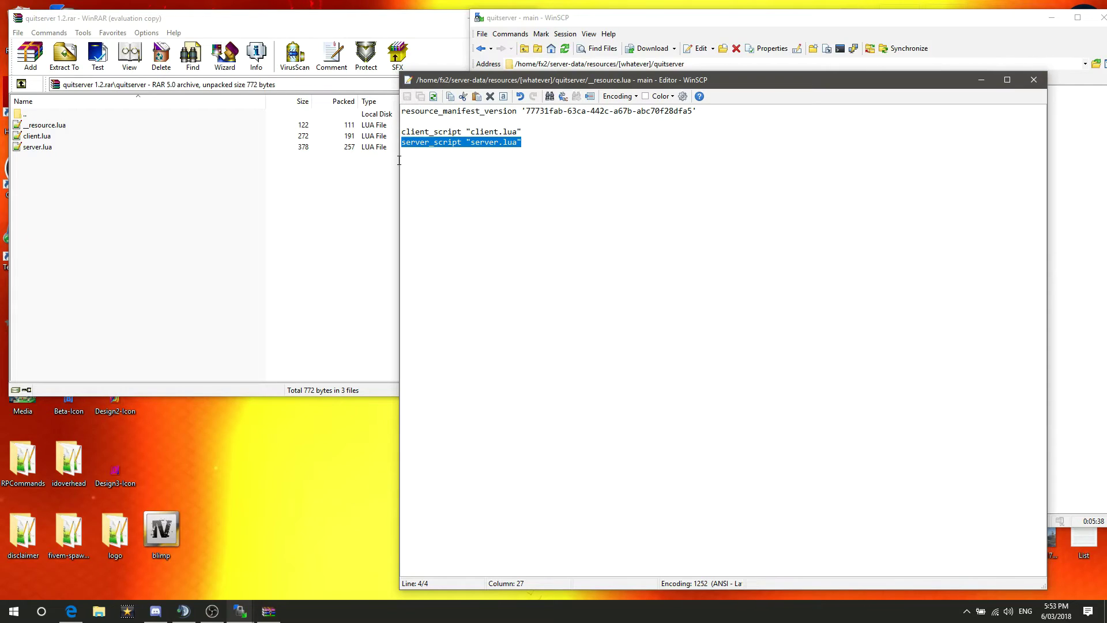
left_click(1033, 79)
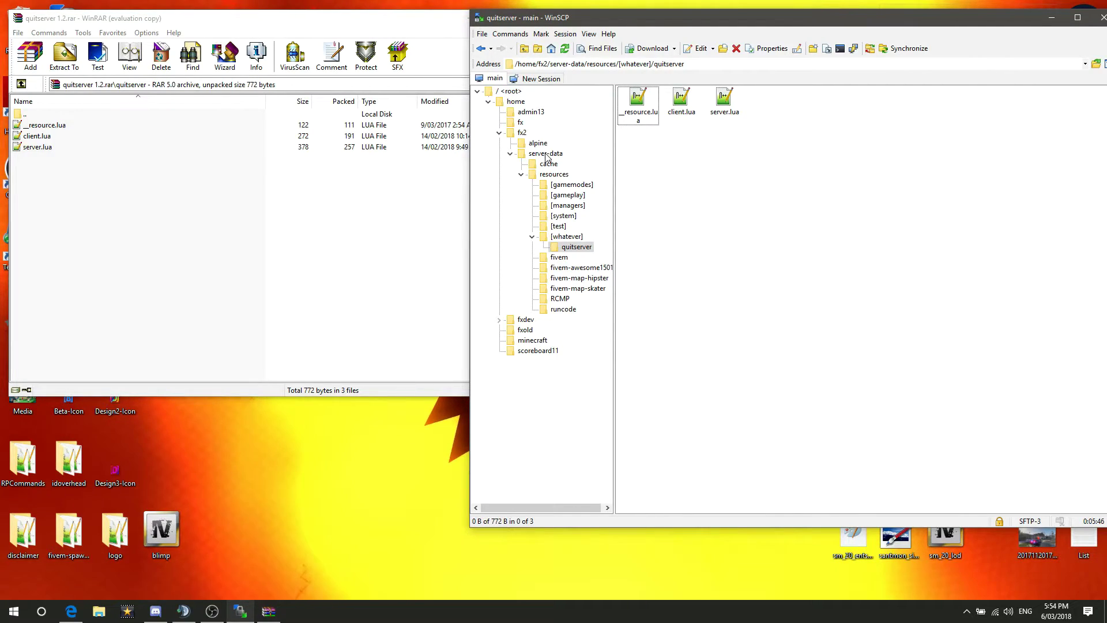
Go back to the [whatever] directory and check the quitserver folder's name
key("alt+Left")
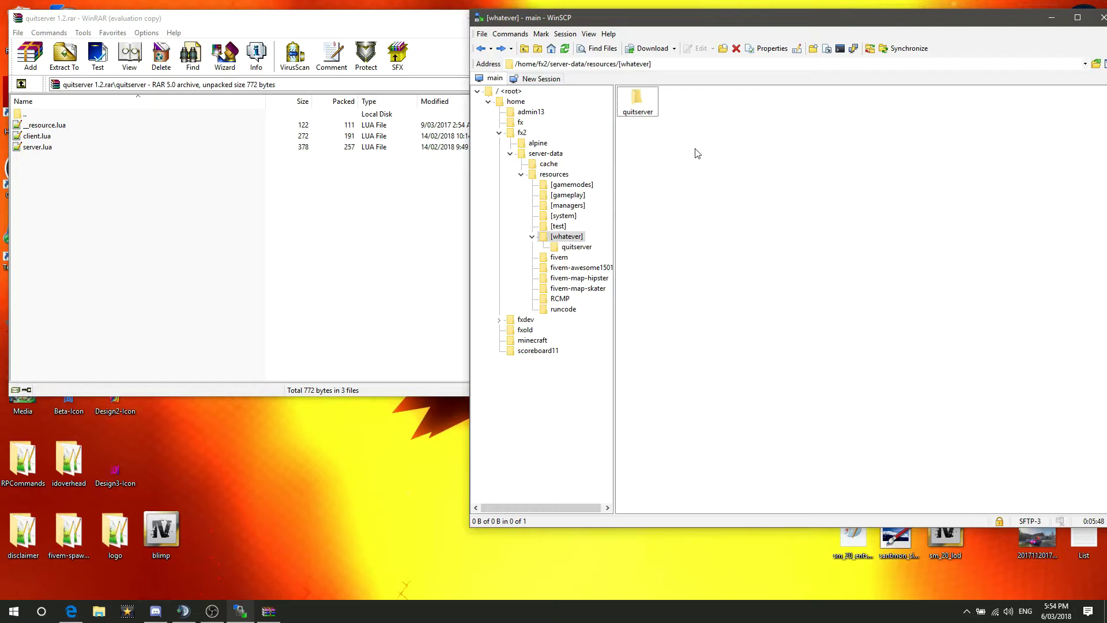
left_click(639, 107)
right_click(644, 114)
left_click(671, 193)
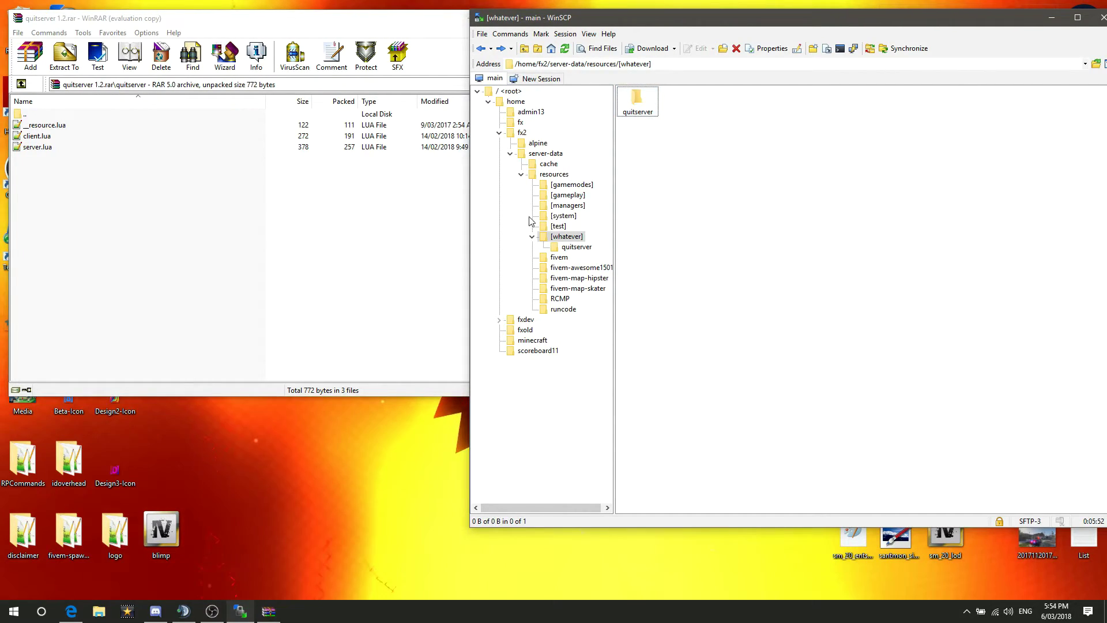
Open server.cfg from the server-data folder in the editor and look through its contents
left_click(543, 154)
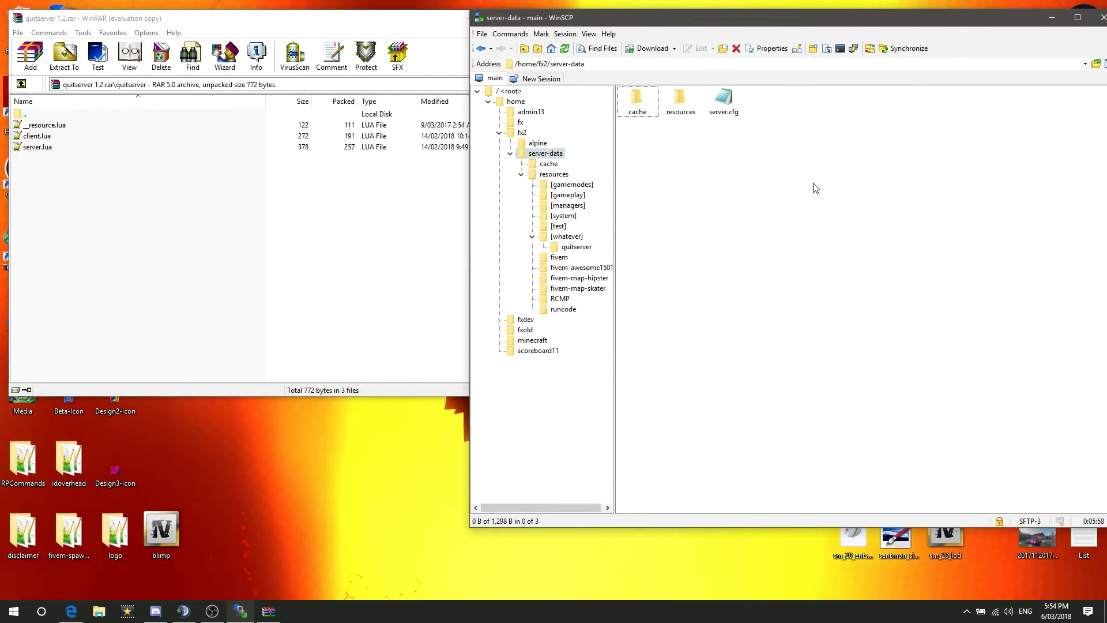
left_click(718, 101)
double_click(718, 102)
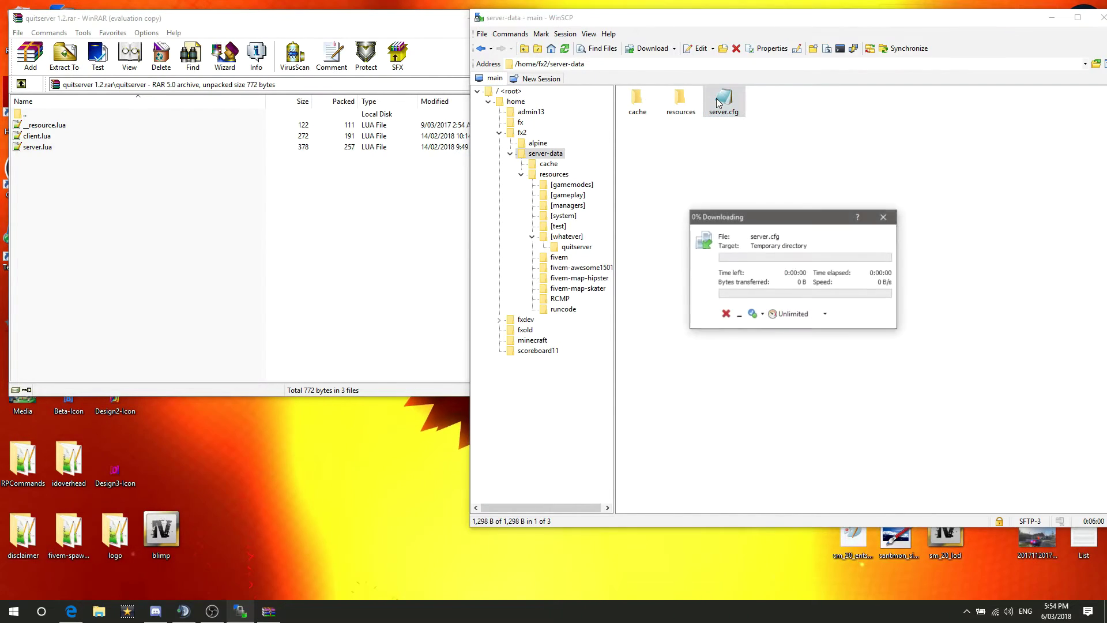
left_click_drag(933, 15, 699, 38)
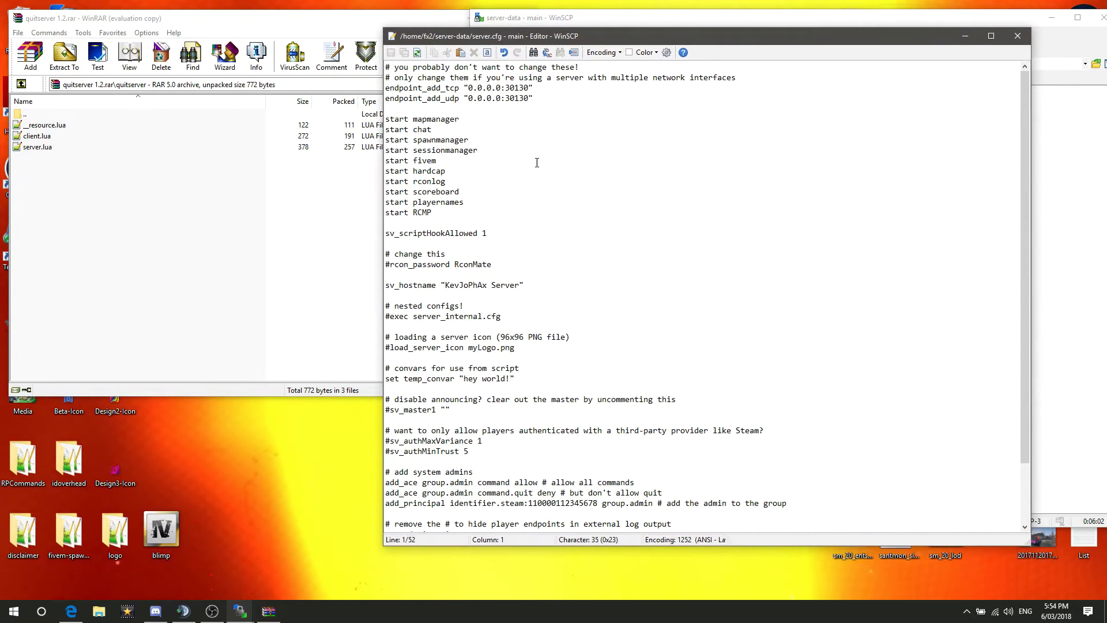
scroll(495, 333, "down", 3)
scroll(496, 333, "up", 3)
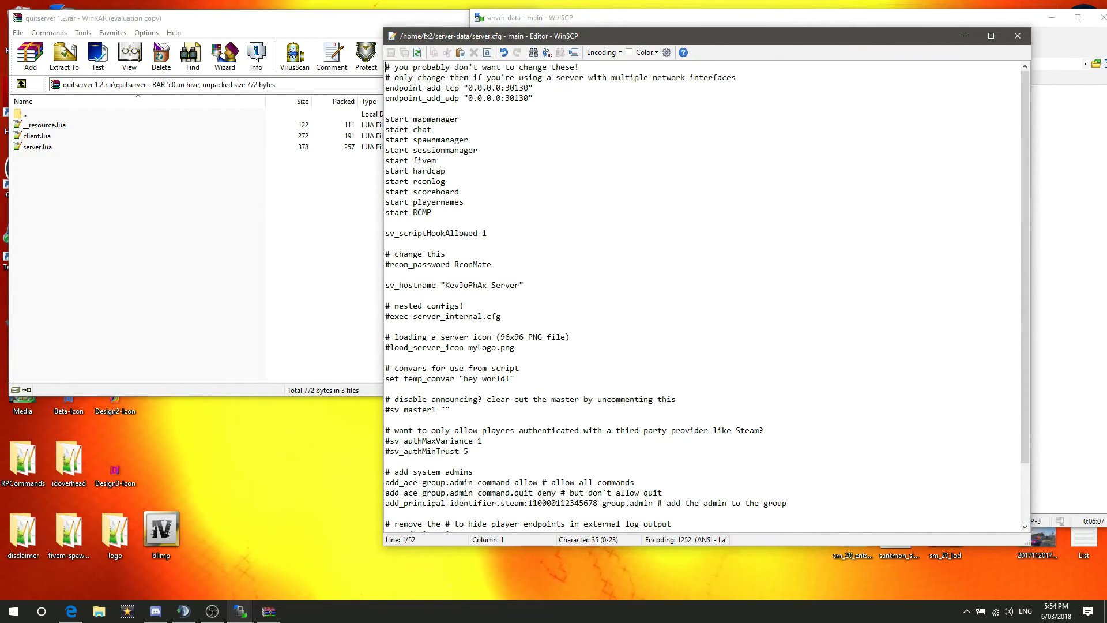
Add the line "start quitserver" below "start RCMP" in server.cfg, and save and close the file
left_click_drag(397, 123, 458, 206)
left_click(458, 212)
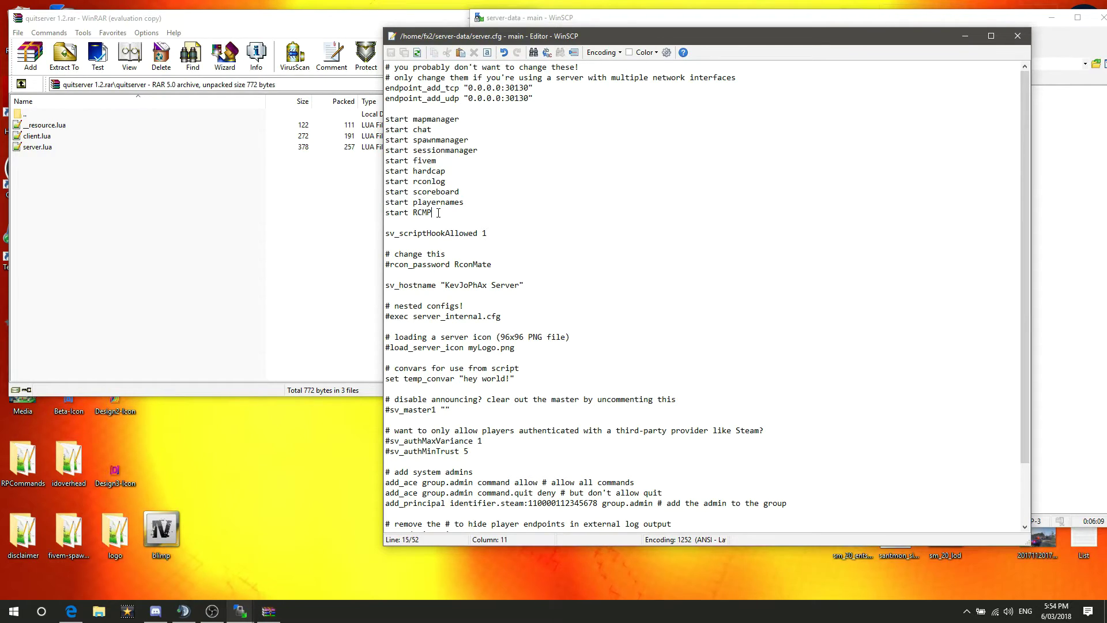
key("Return")
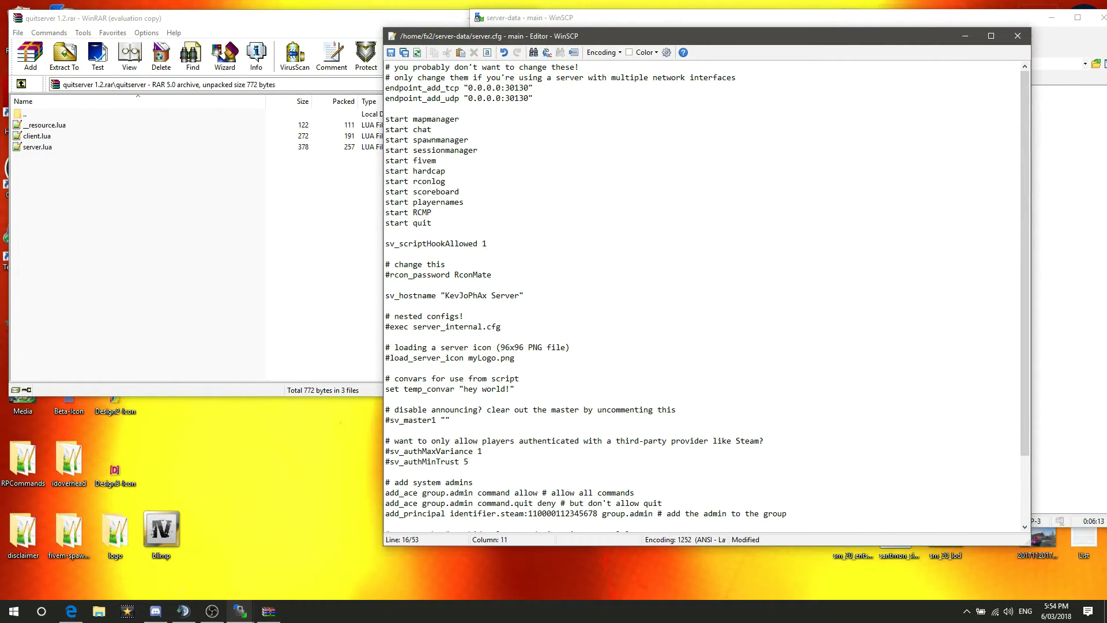
type("se")
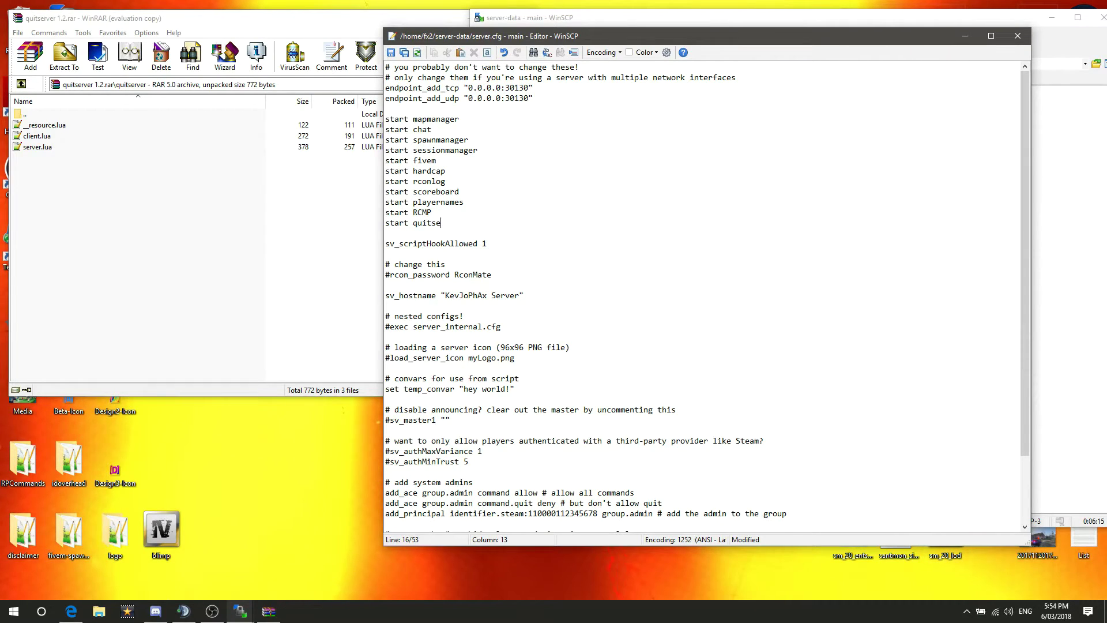
type("rver")
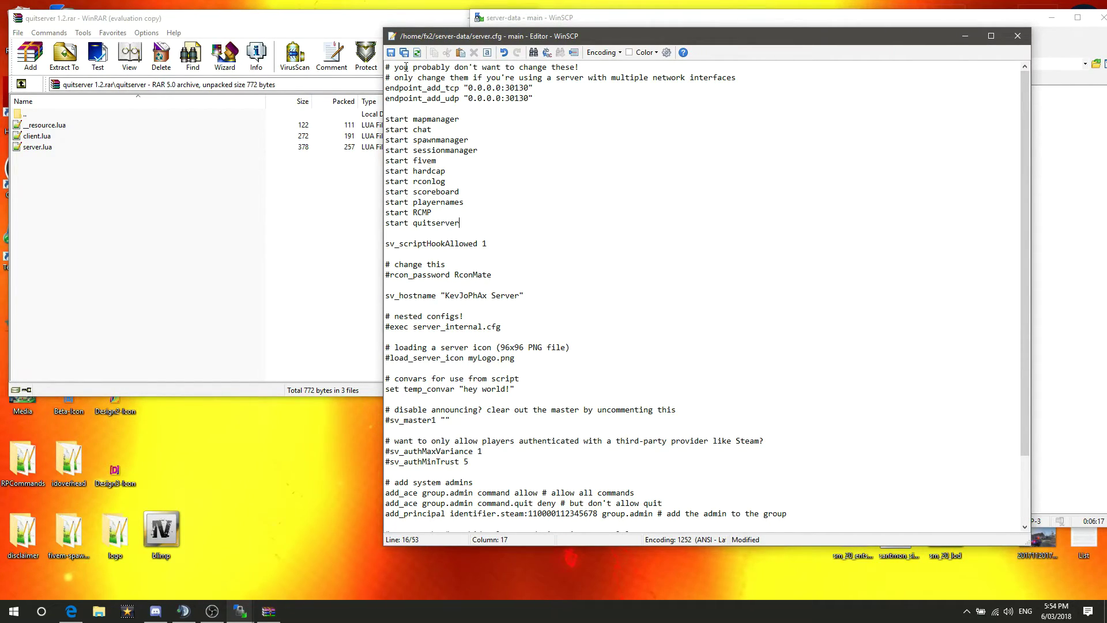
left_click(390, 53)
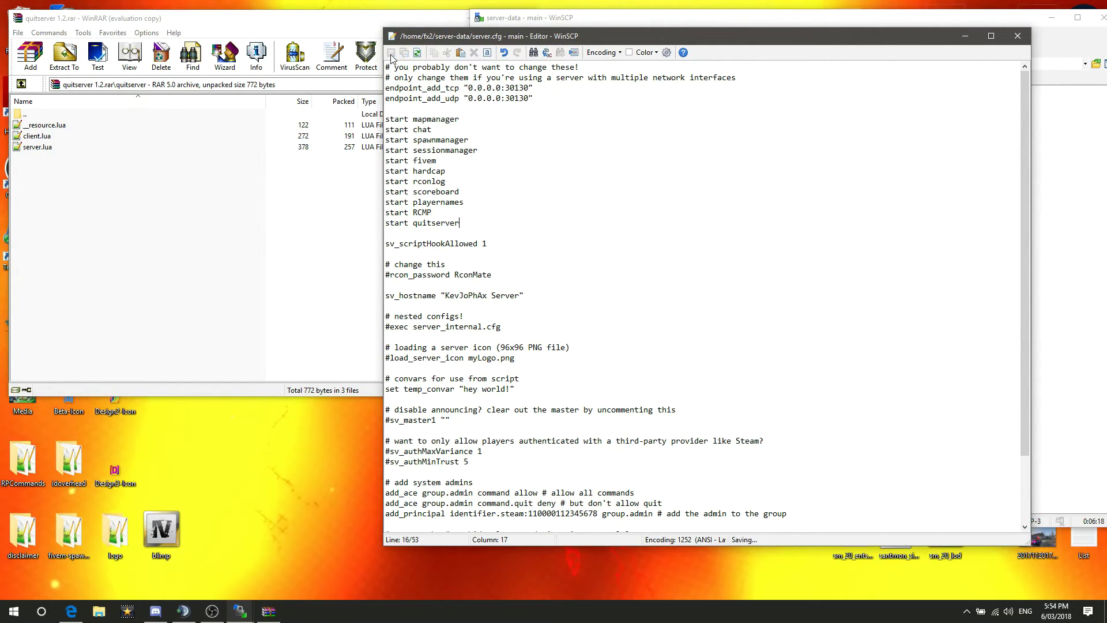
left_click(1017, 36)
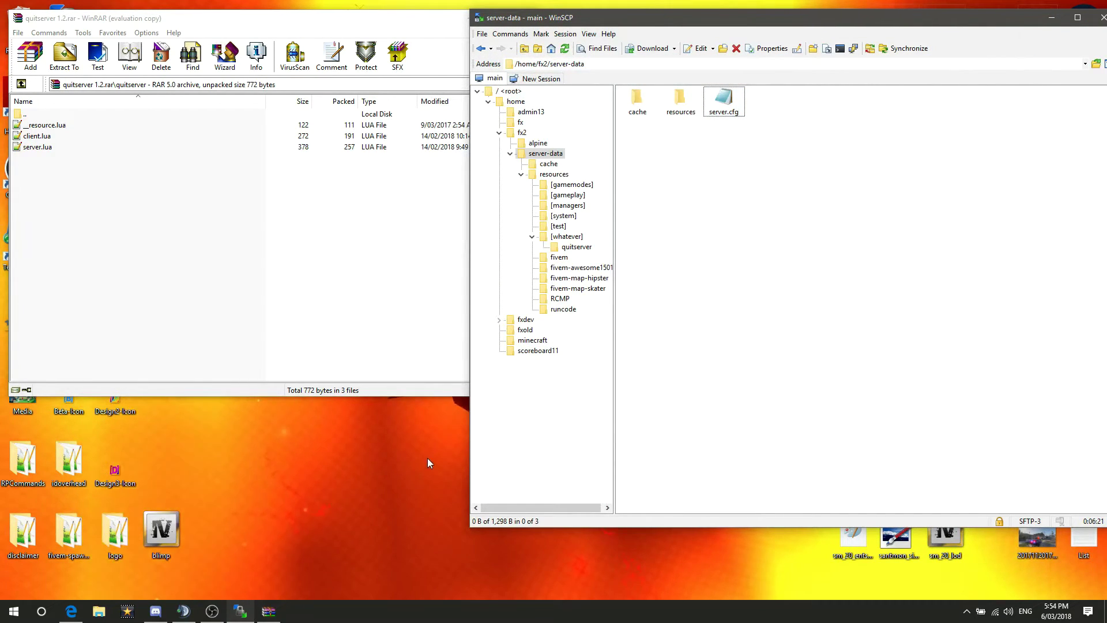
Minimize the archive window and try to run the refresh command in the Server 2 IceCon console, closing it when done
left_click(462, 20)
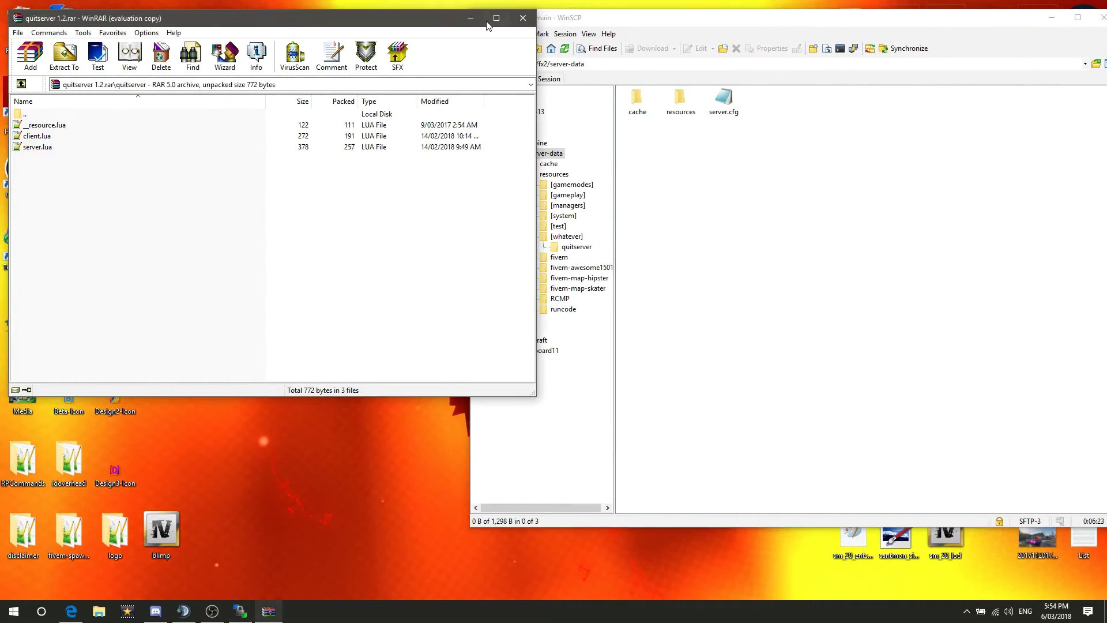
left_click(470, 18)
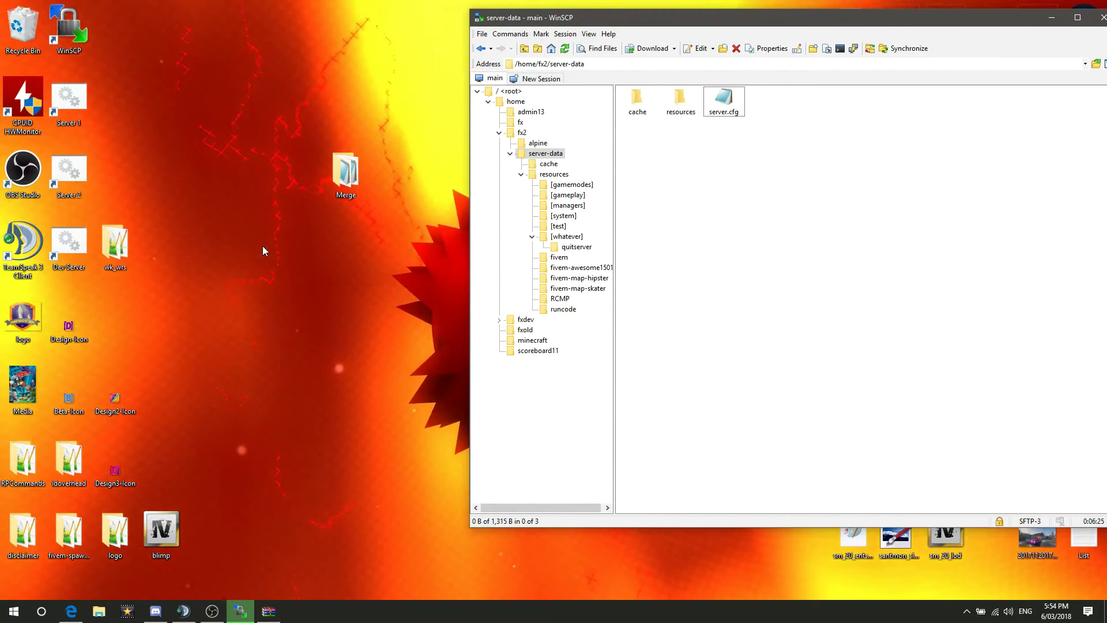
double_click(74, 165)
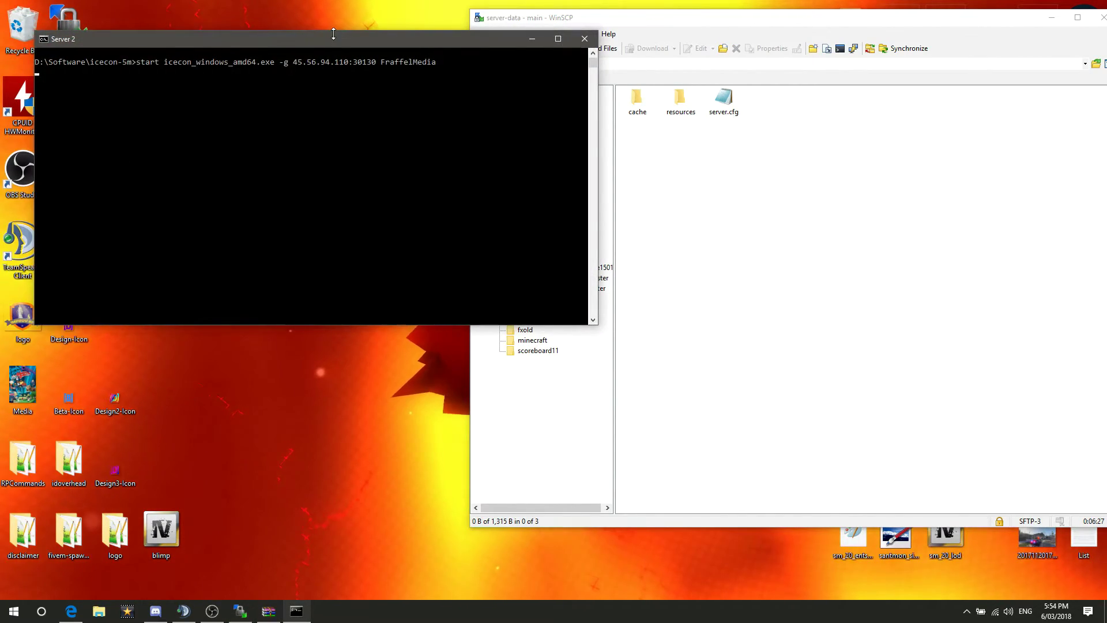
left_click_drag(336, 75, 282, 125)
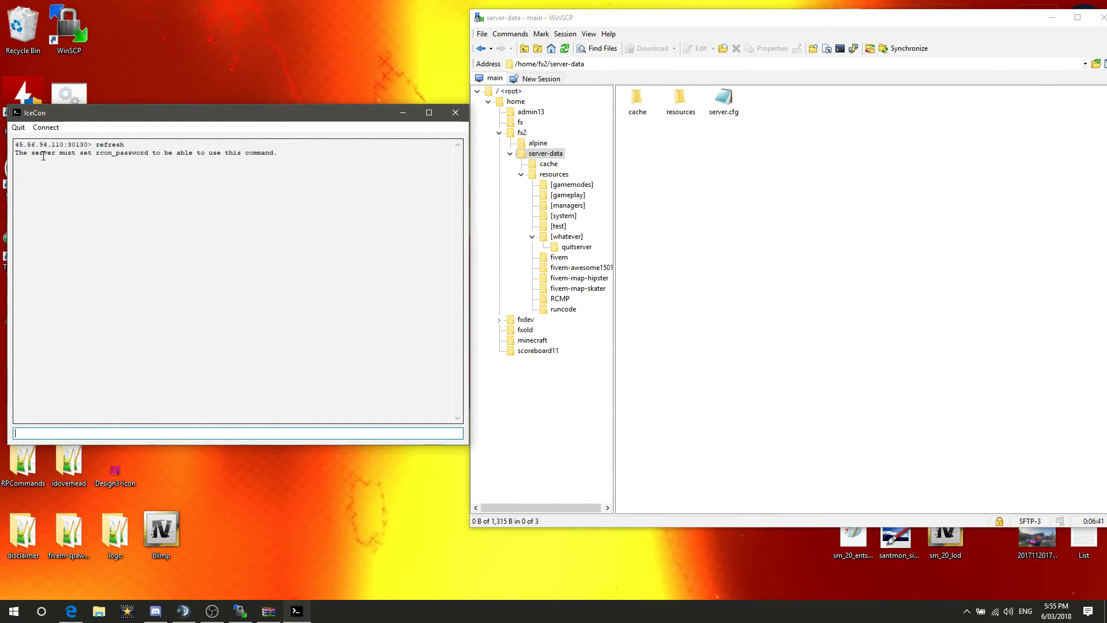
left_click_drag(43, 155, 64, 155)
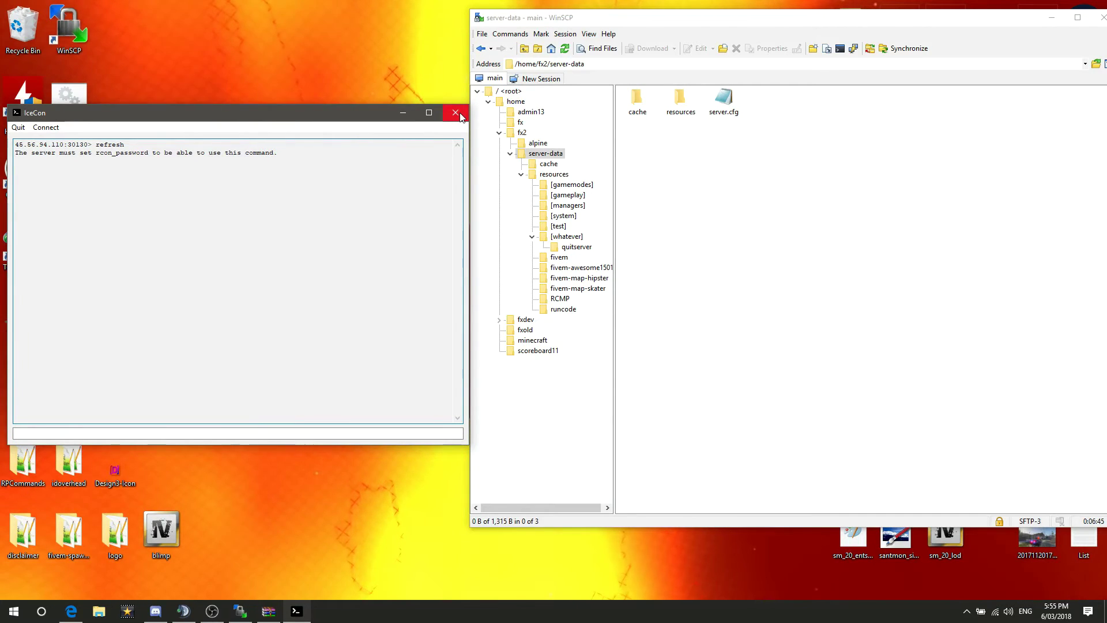
left_click(455, 113)
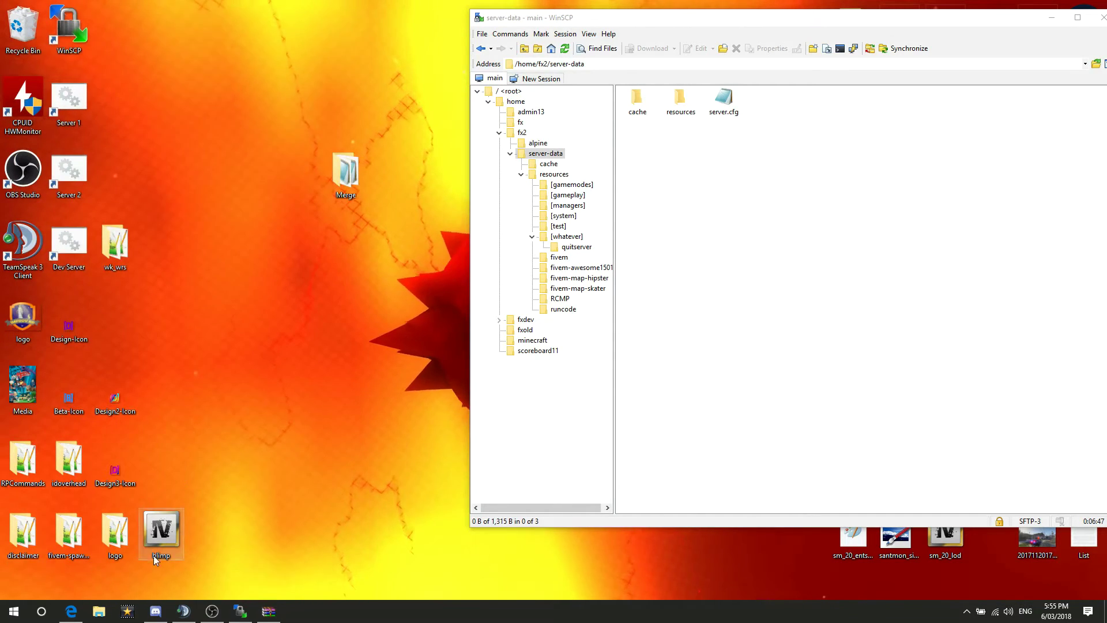
Open Bash on Ubuntu on Windows to reach the running FiveM server's console
left_click(16, 619)
type("u")
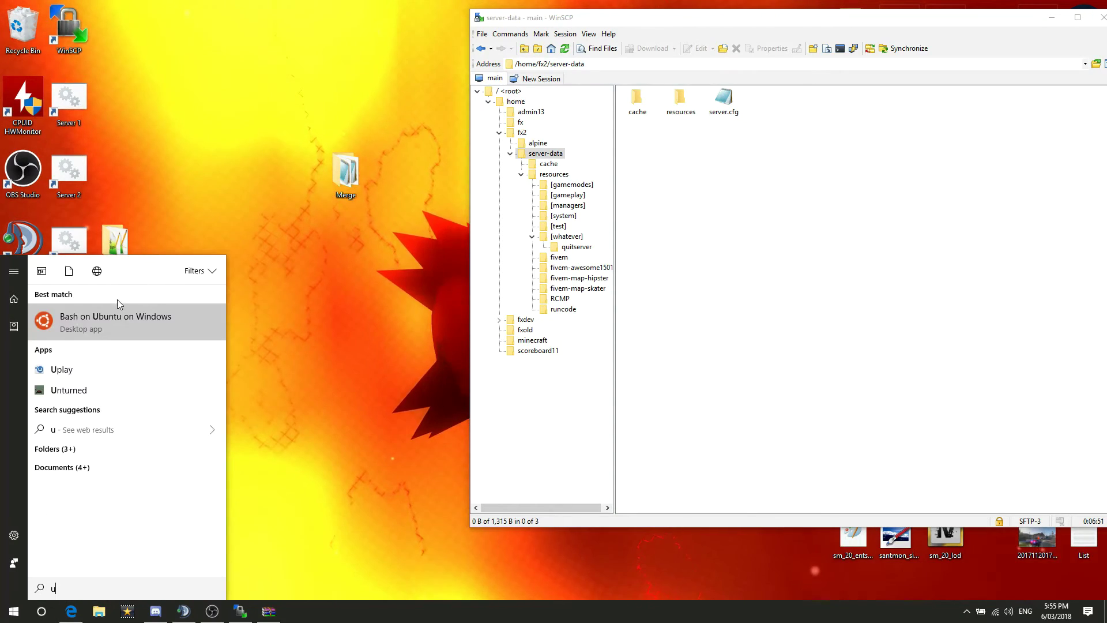
left_click(113, 321)
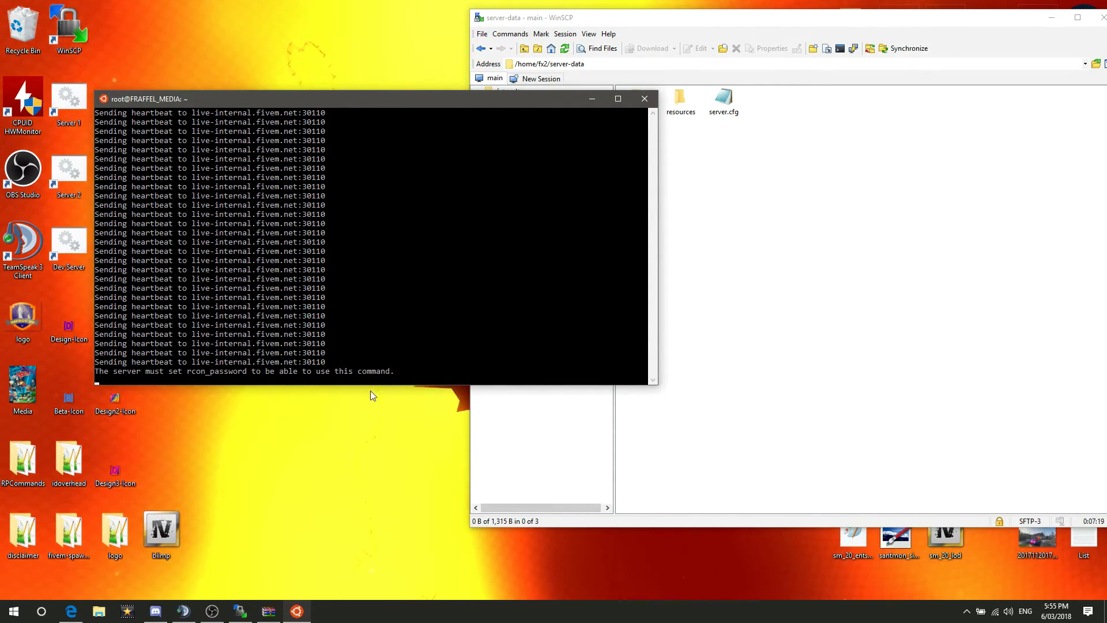
Stop the running FiveM server and start it again with "bash /home/fx2/run.sh +exec server.cfg"
key("ctrl+c")
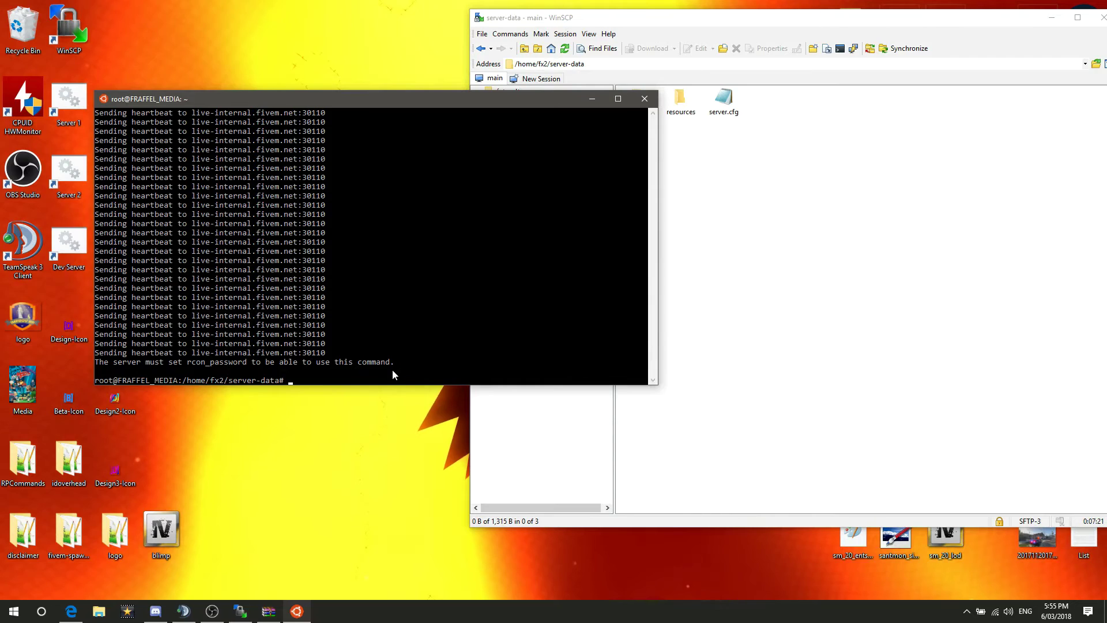
key("Up")
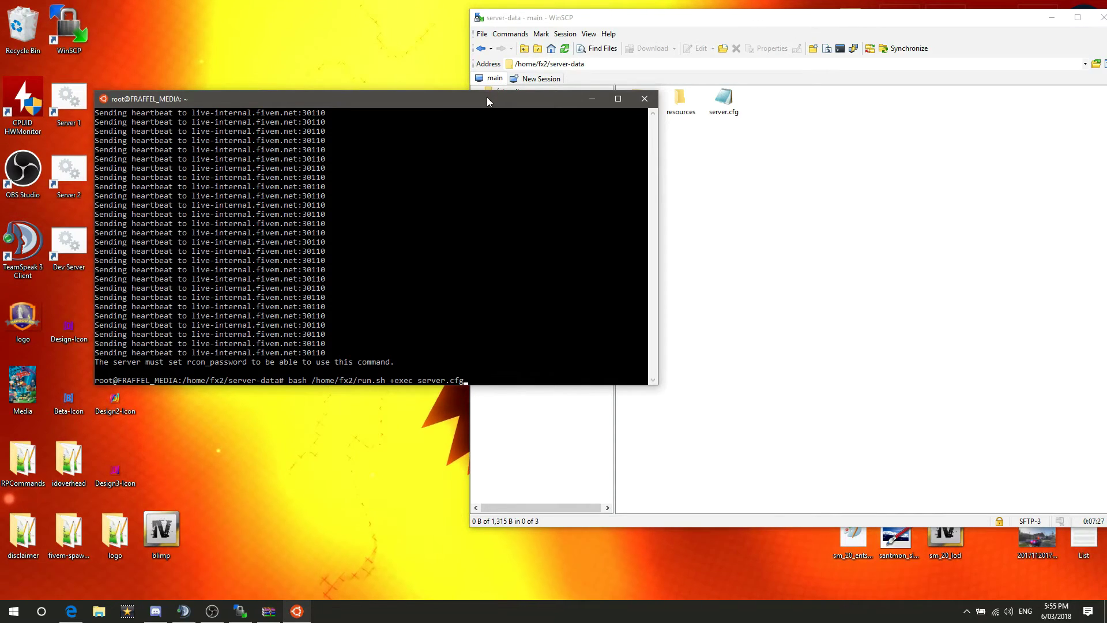
left_click_drag(487, 97, 406, 31)
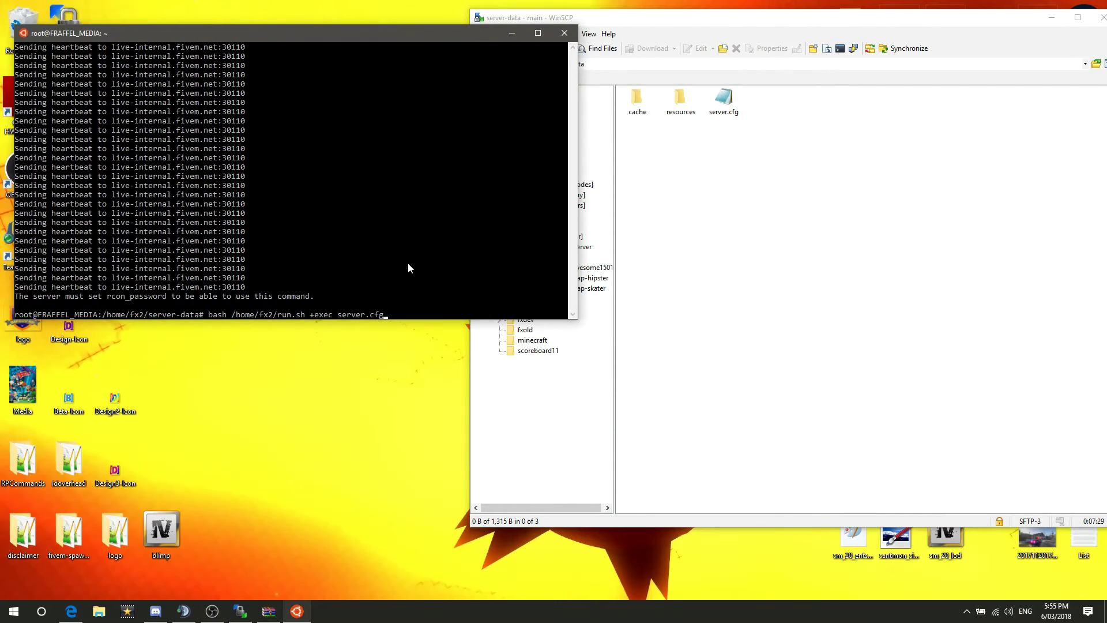
key("Return")
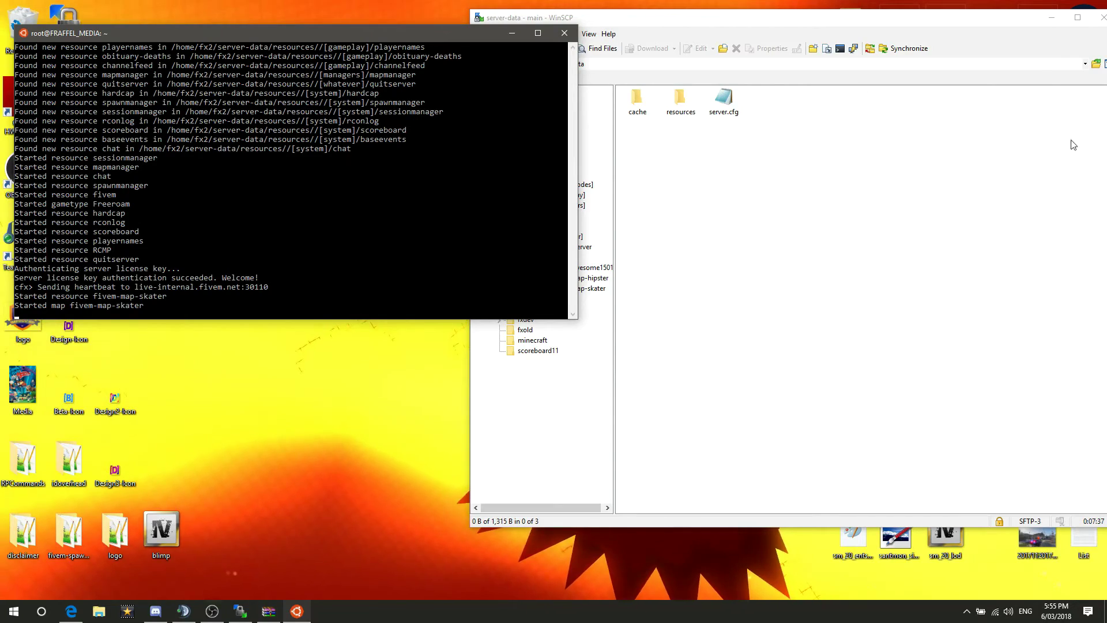
Minimize WinSCP and launch FiveM from the Reborn folder inside the Grand Theft Auto V directory
left_click(1055, 18)
double_click(1081, 253)
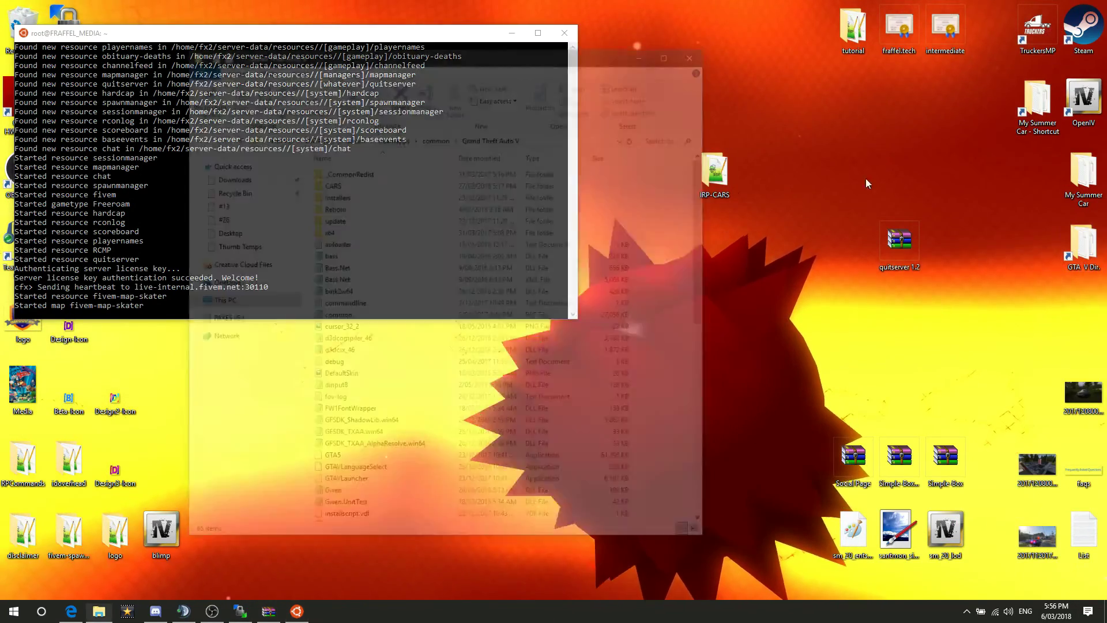
double_click(417, 205)
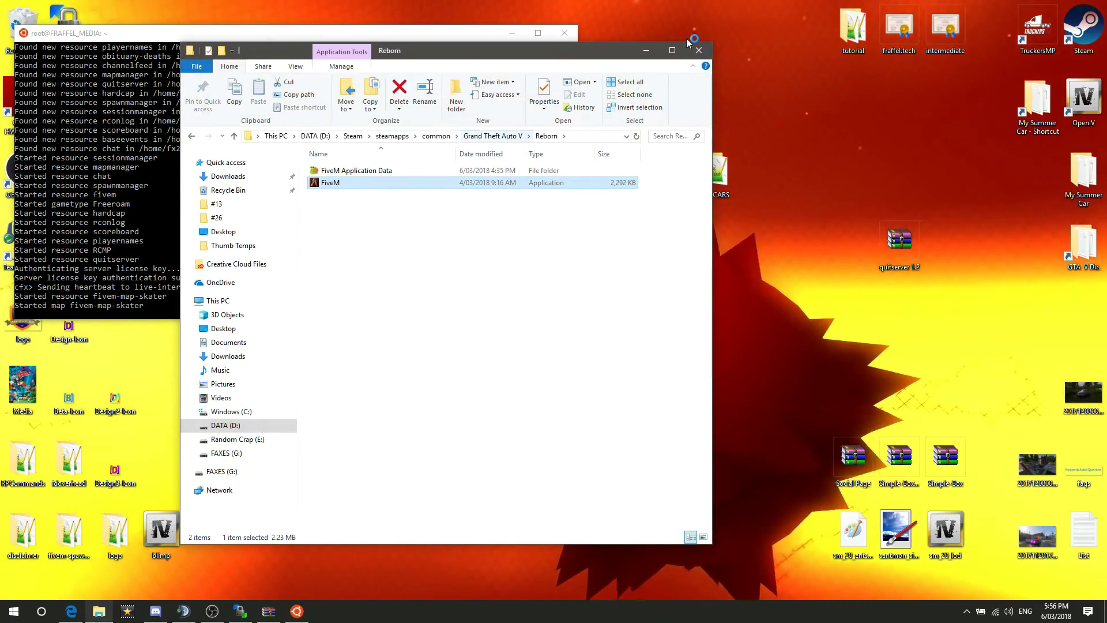
double_click(356, 185)
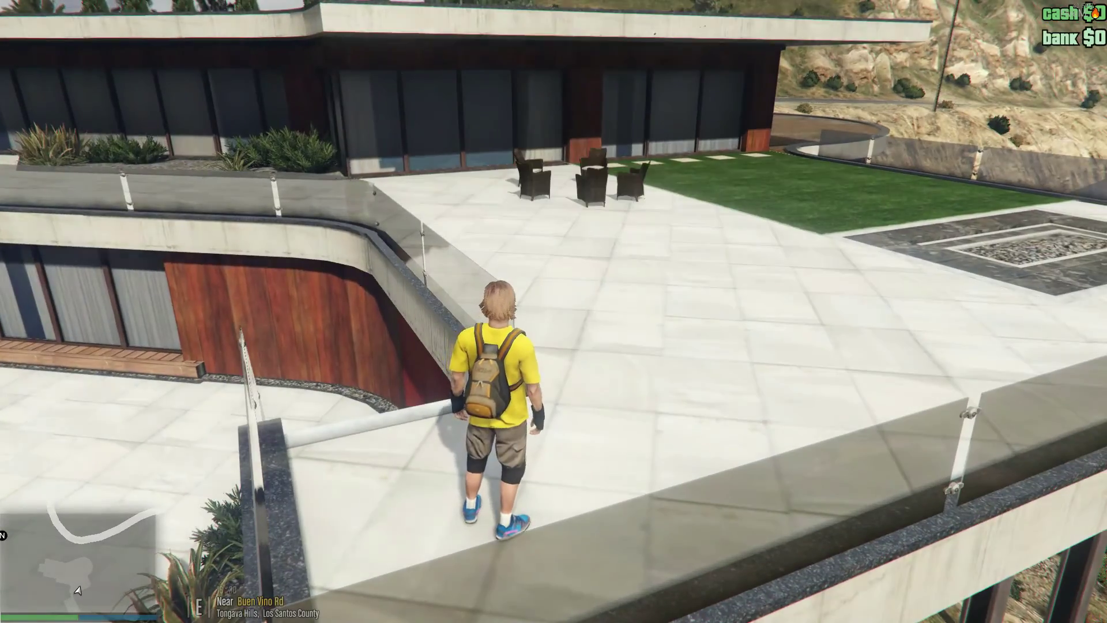
Check the command suggestions for "/" in the in-game chat and run /quit to exit FiveM
key("w")
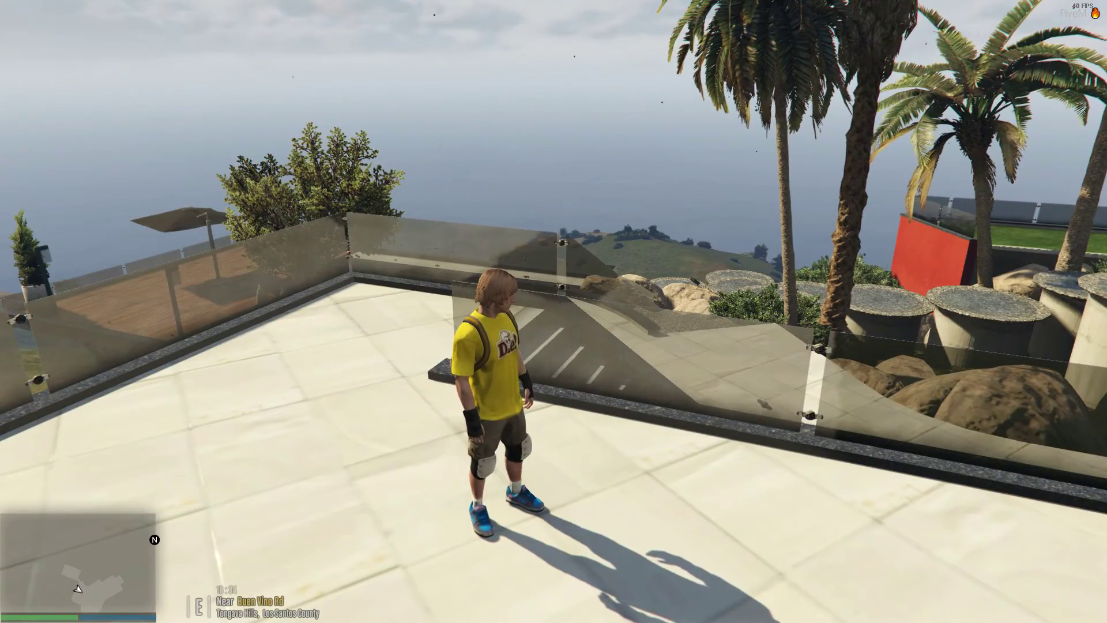
type("t/quit")
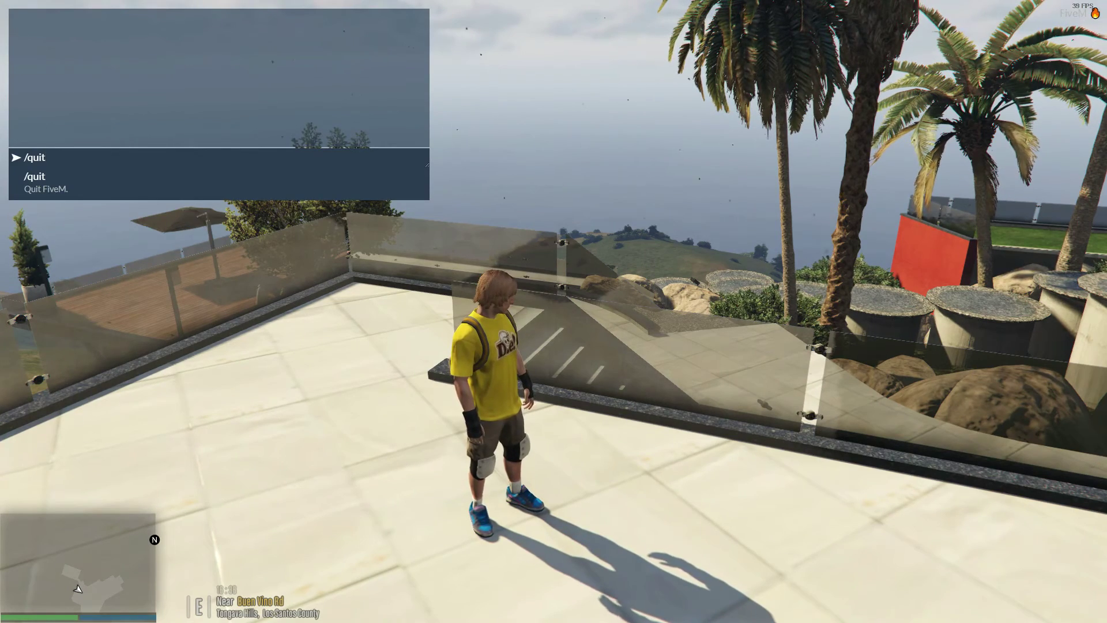
key("BackSpace")
key("BackSpace")
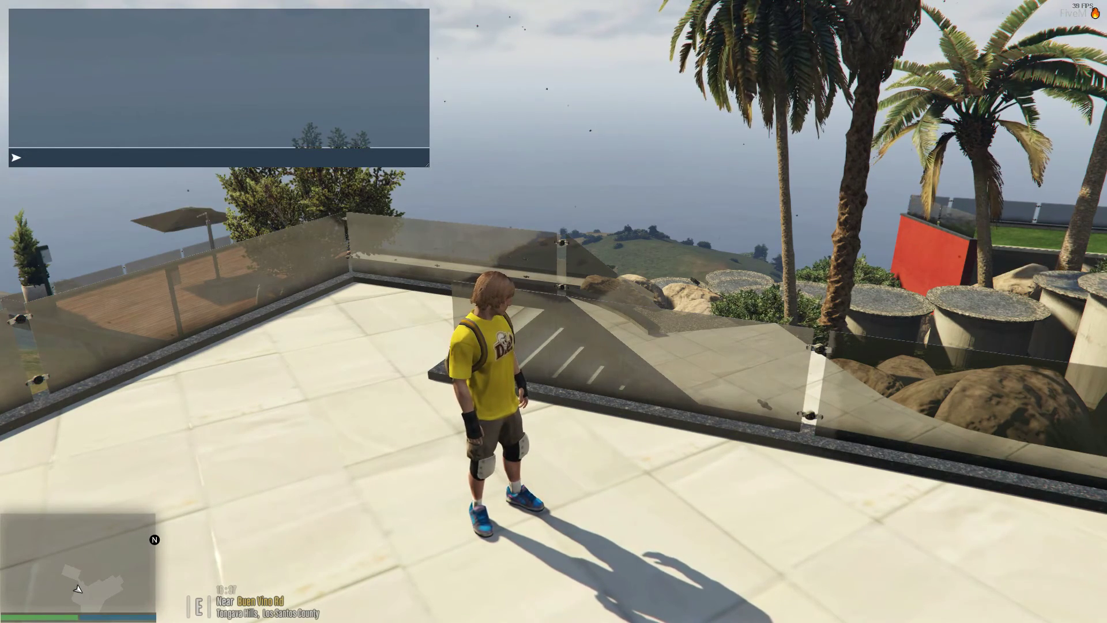
type("/")
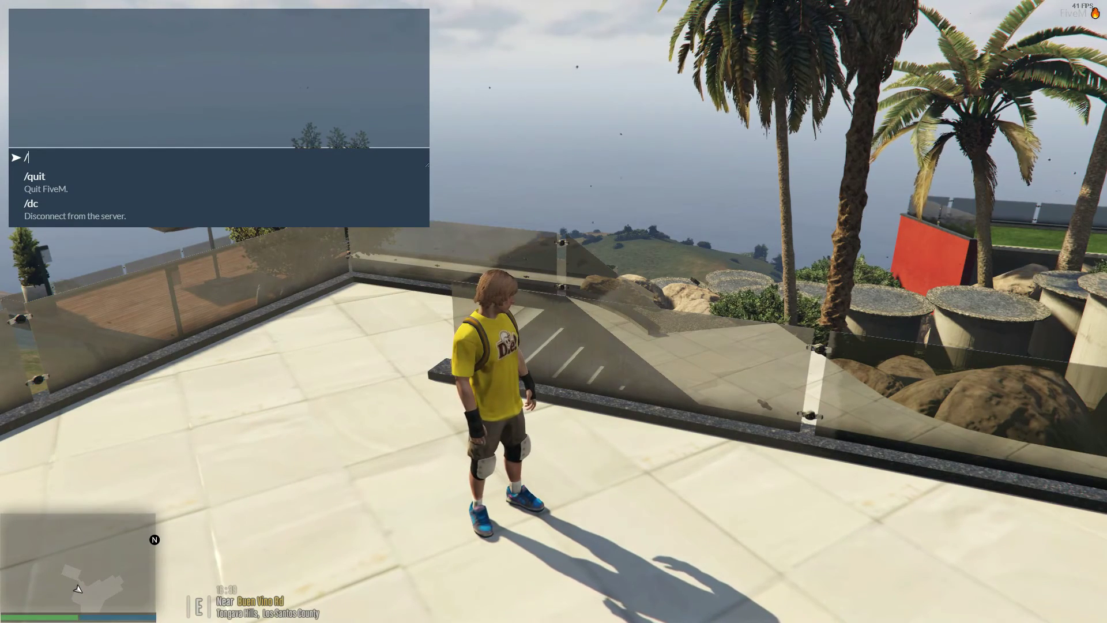
type("qi")
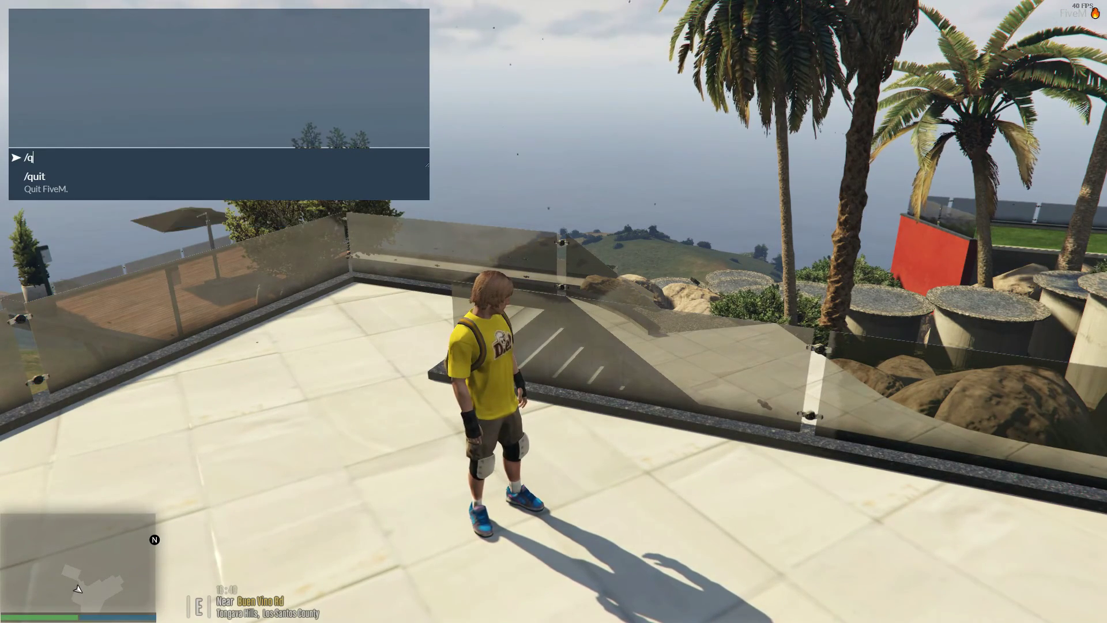
key("BackSpace")
key("BackSpace")
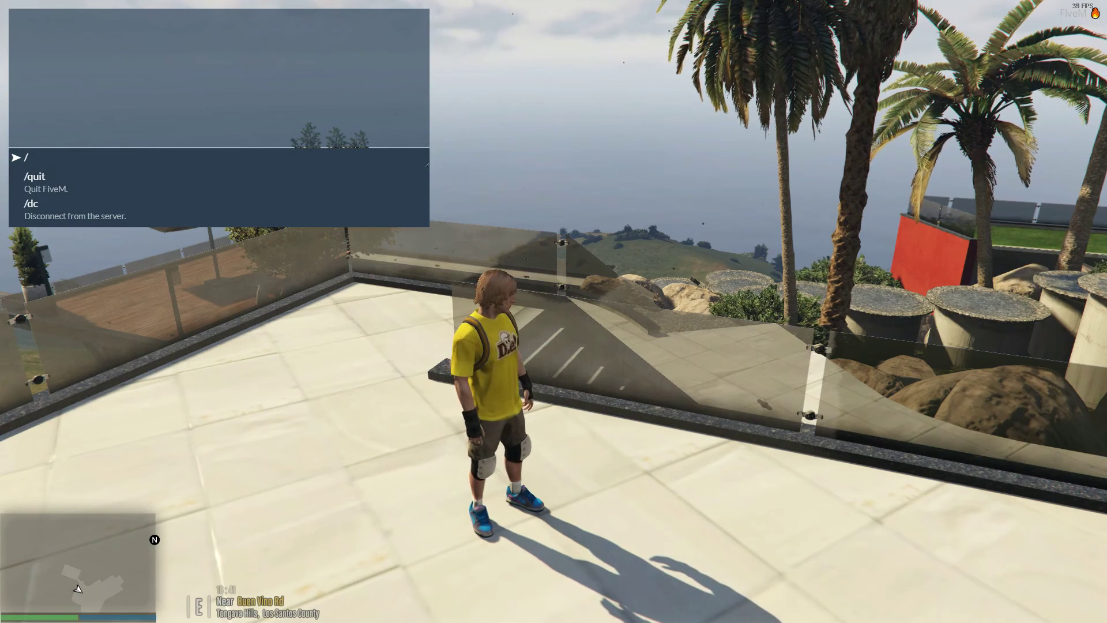
type("quit")
key("Return")
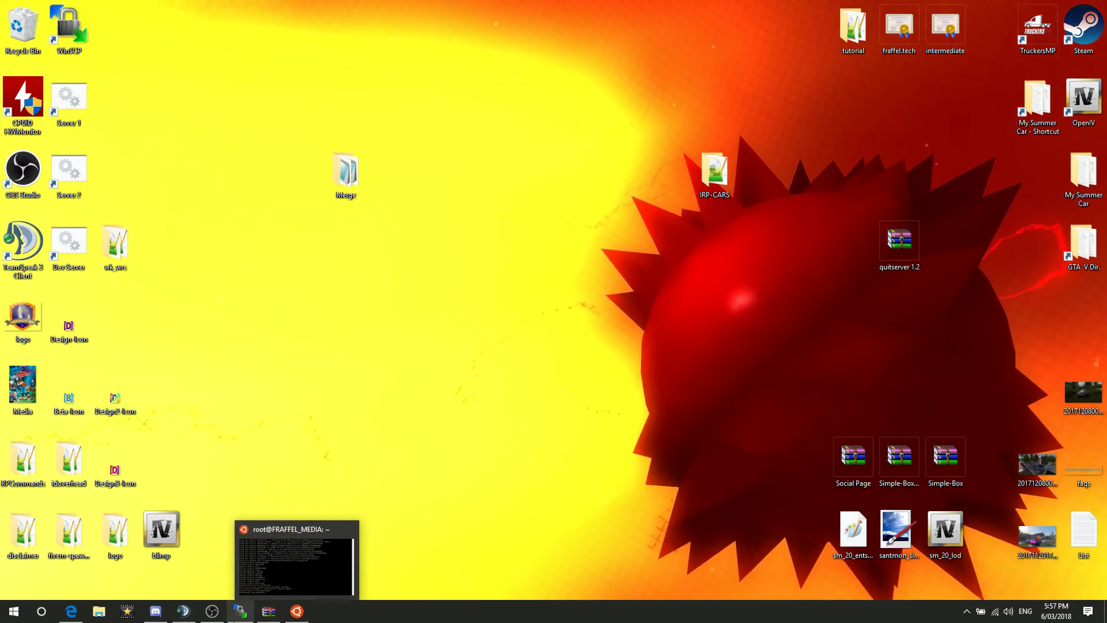
Switch back to the WinSCP window with the server-data folder
left_click(240, 611)
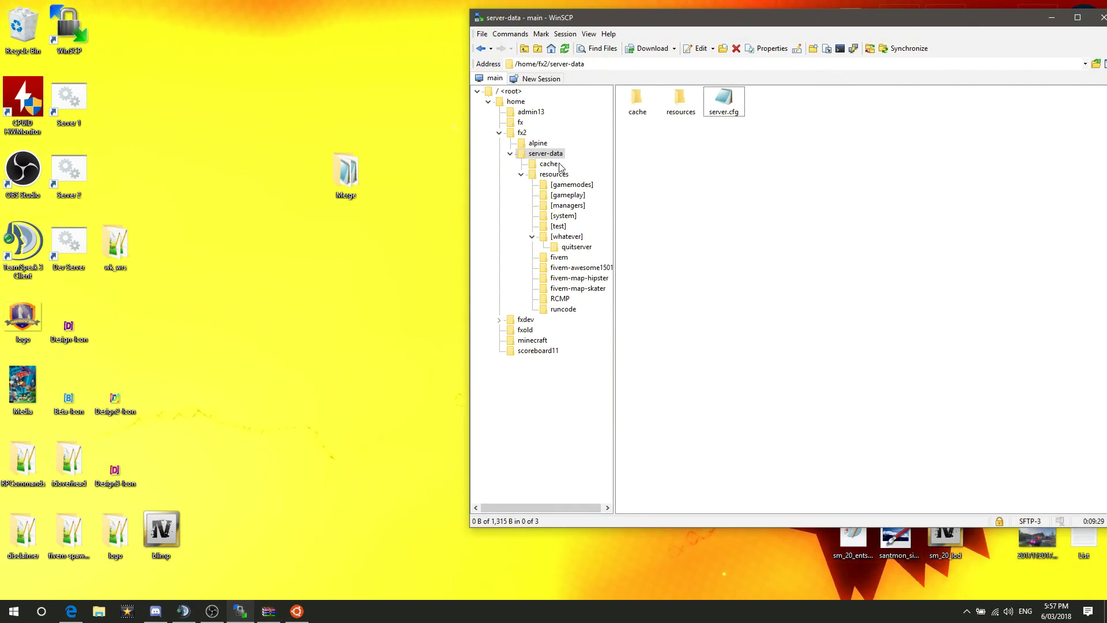